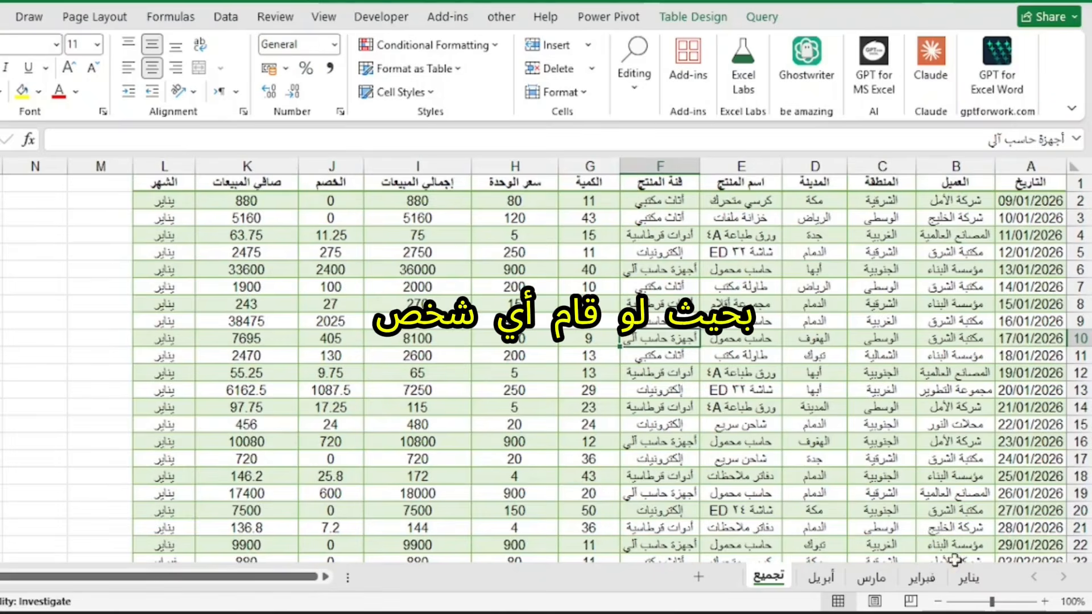
Review the monthly sales sheets يناير, فبراير, مارس and أبريل and the combined data on the تجميع sheet
{"action": "left_click", "coordinate": [968, 578]}
{"action": "left_click", "coordinate": [920, 577]}
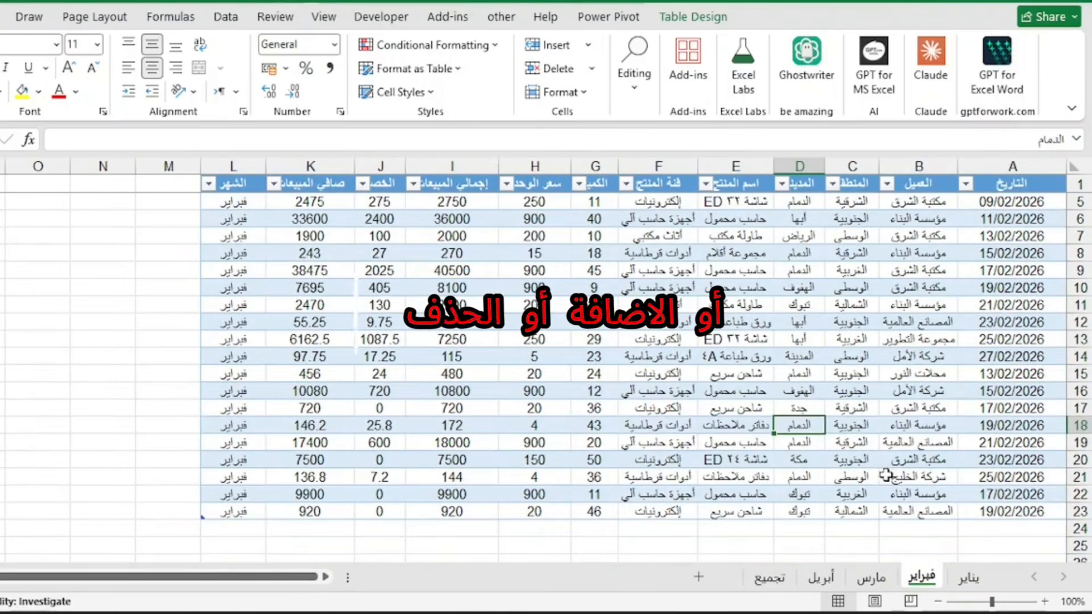
{"action": "left_click", "coordinate": [871, 578]}
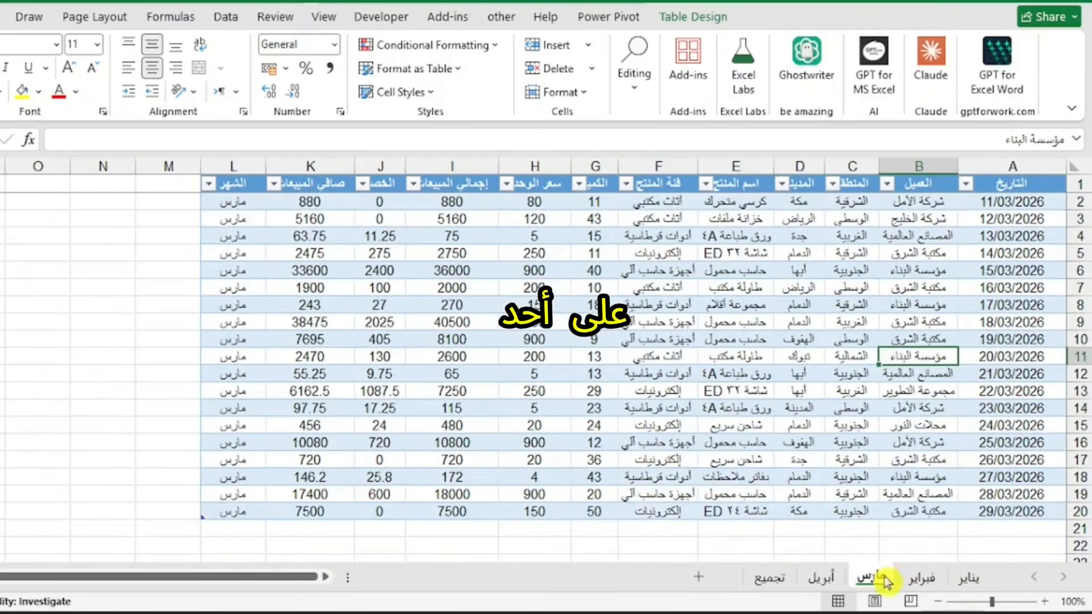
{"action": "left_click", "coordinate": [821, 576]}
{"action": "scroll", "coordinate": [862, 459], "scroll_direction": "up", "scroll_amount": 5}
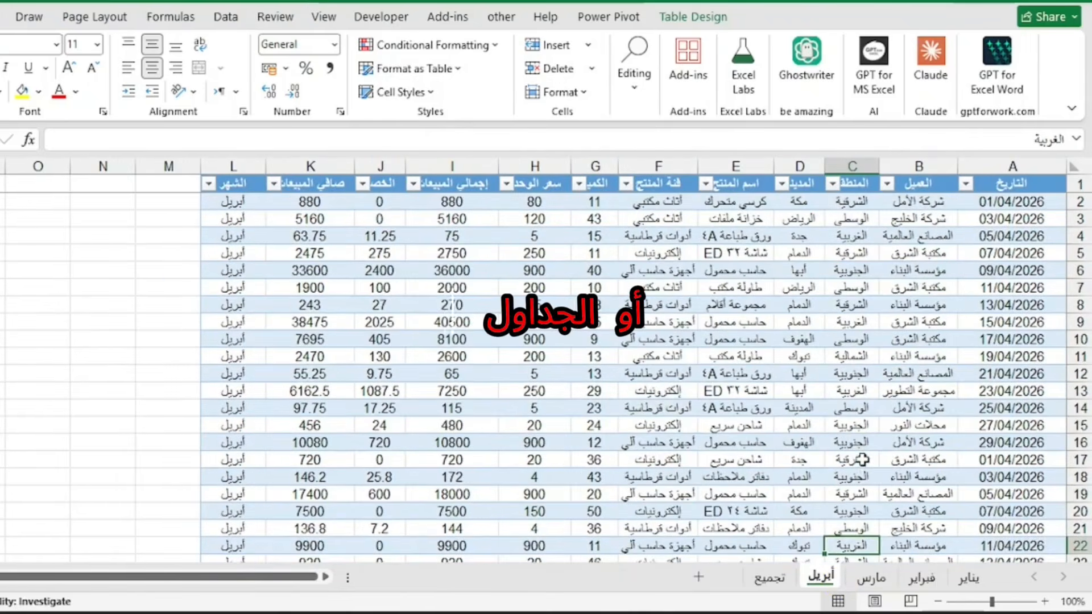
{"action": "left_click", "coordinate": [775, 576]}
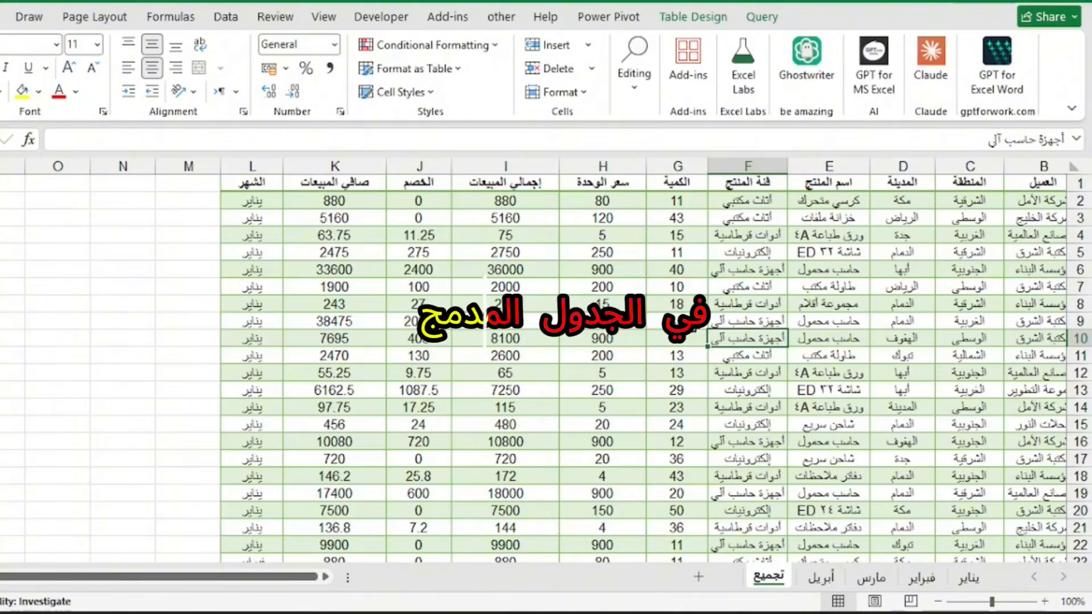
{"action": "scroll", "coordinate": [651, 327], "scroll_direction": "right", "scroll_amount": 1}
{"action": "scroll", "coordinate": [650, 327], "scroll_direction": "down", "scroll_amount": 2}
{"action": "scroll", "coordinate": [650, 327], "scroll_direction": "up", "scroll_amount": 2}
{"action": "scroll", "coordinate": [650, 327], "scroll_direction": "down", "scroll_amount": 2}
{"action": "scroll", "coordinate": [650, 327], "scroll_direction": "up", "scroll_amount": 2}
{"action": "left_click", "coordinate": [650, 326]}
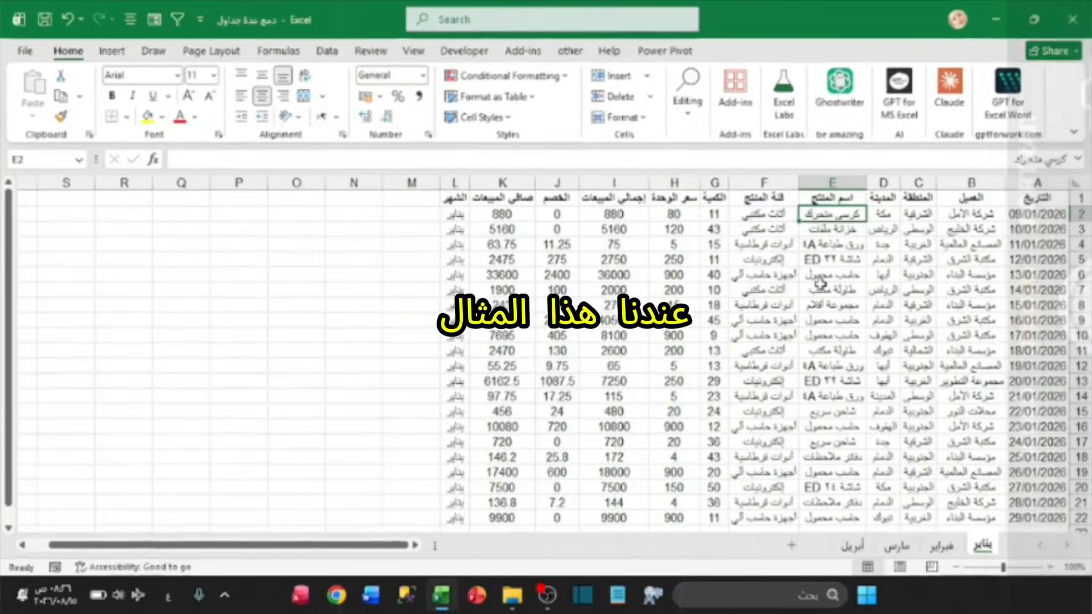
Examine the column layout and sales rows of the unformatted يناير, فبراير, مارس and أبريل sheets
{"action": "left_click_drag", "start_coordinate": [1036, 182], "coordinate": [489, 183]}
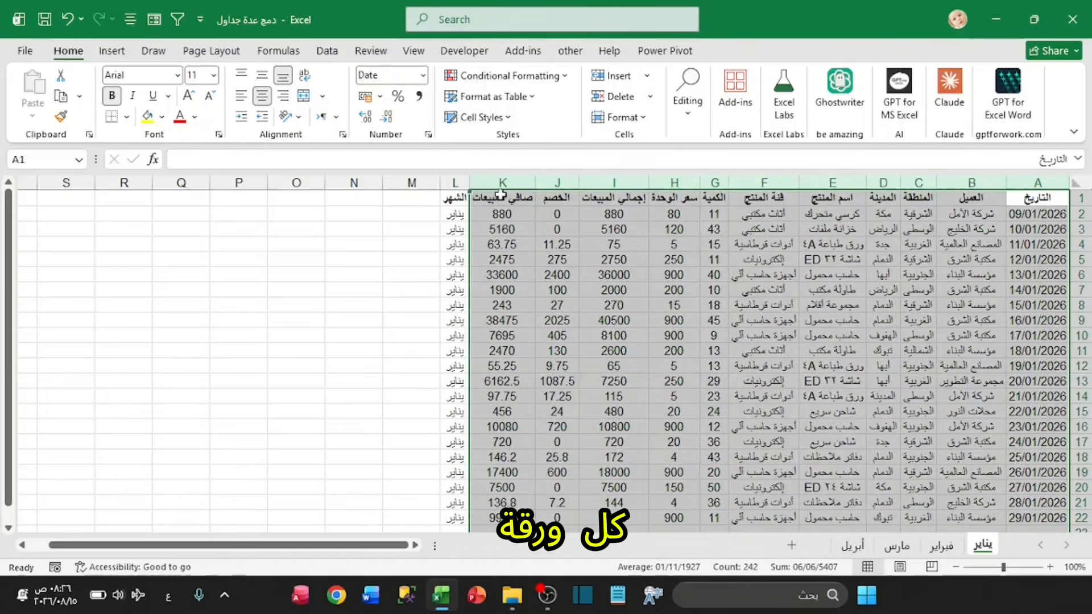
{"action": "left_click", "coordinate": [637, 244]}
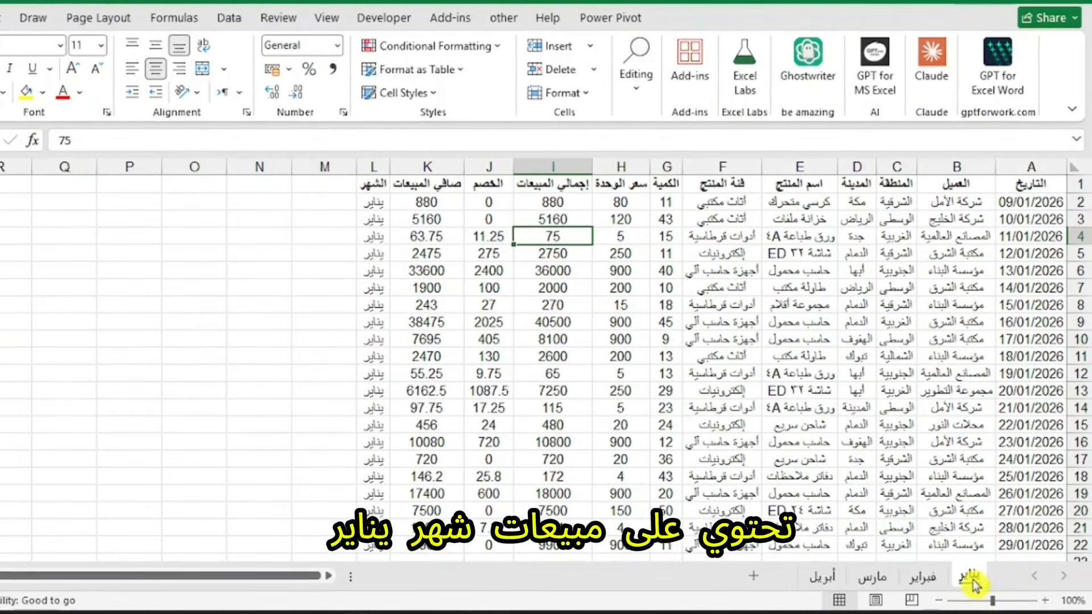
{"action": "scroll", "coordinate": [966, 432], "scroll_direction": "down", "scroll_amount": 6}
{"action": "scroll", "coordinate": [963, 427], "scroll_direction": "up", "scroll_amount": 6}
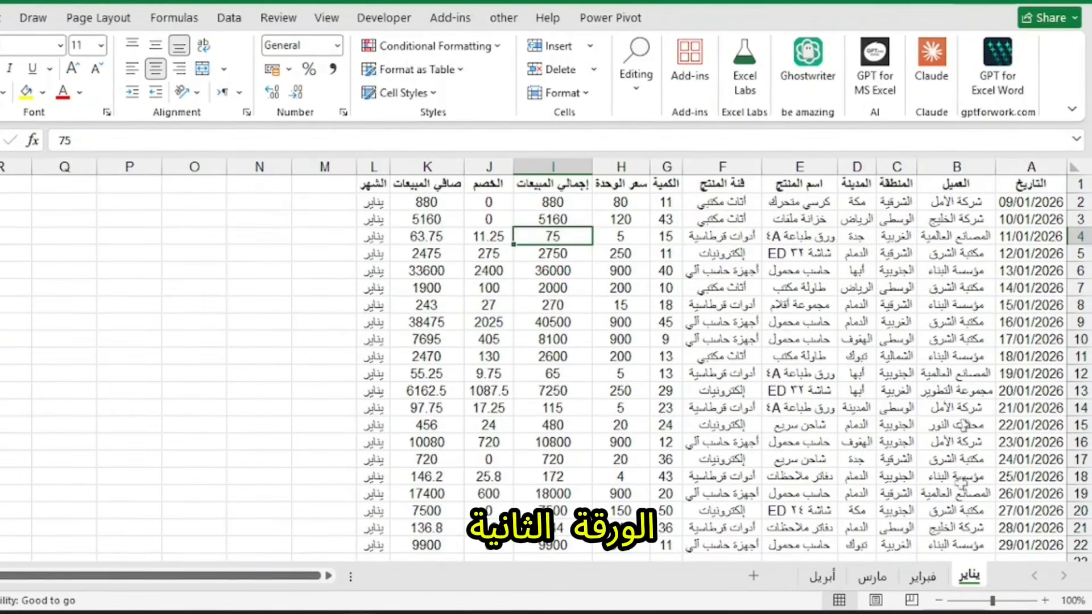
{"action": "left_click", "coordinate": [927, 578]}
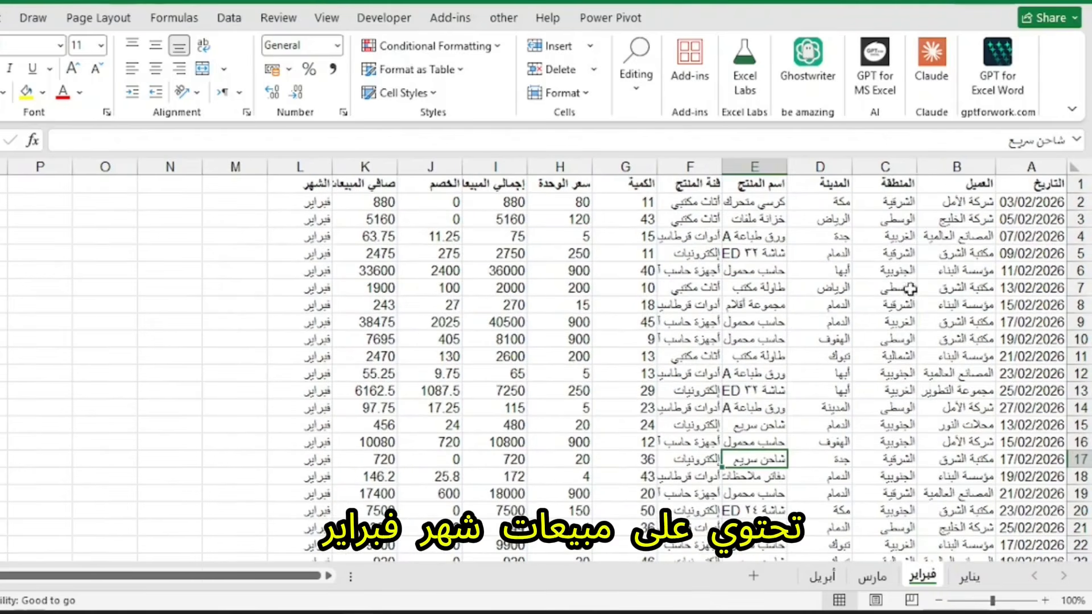
{"action": "left_click", "coordinate": [897, 322]}
{"action": "scroll", "coordinate": [893, 358], "scroll_direction": "down", "scroll_amount": 3}
{"action": "scroll", "coordinate": [897, 362], "scroll_direction": "up", "scroll_amount": 3}
{"action": "left_click", "coordinate": [873, 579]}
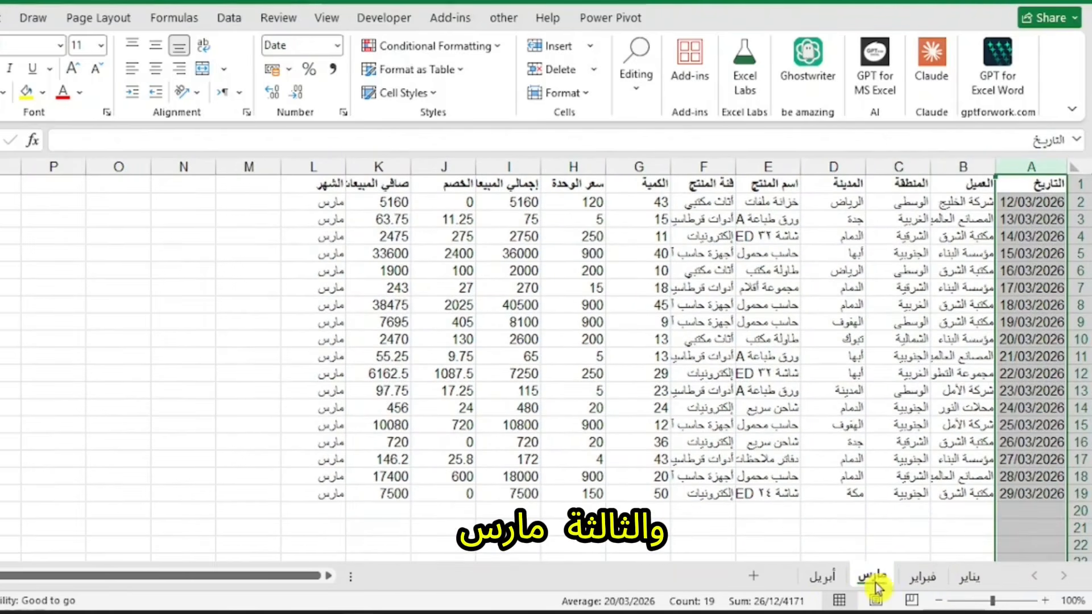
{"action": "left_click", "coordinate": [824, 584]}
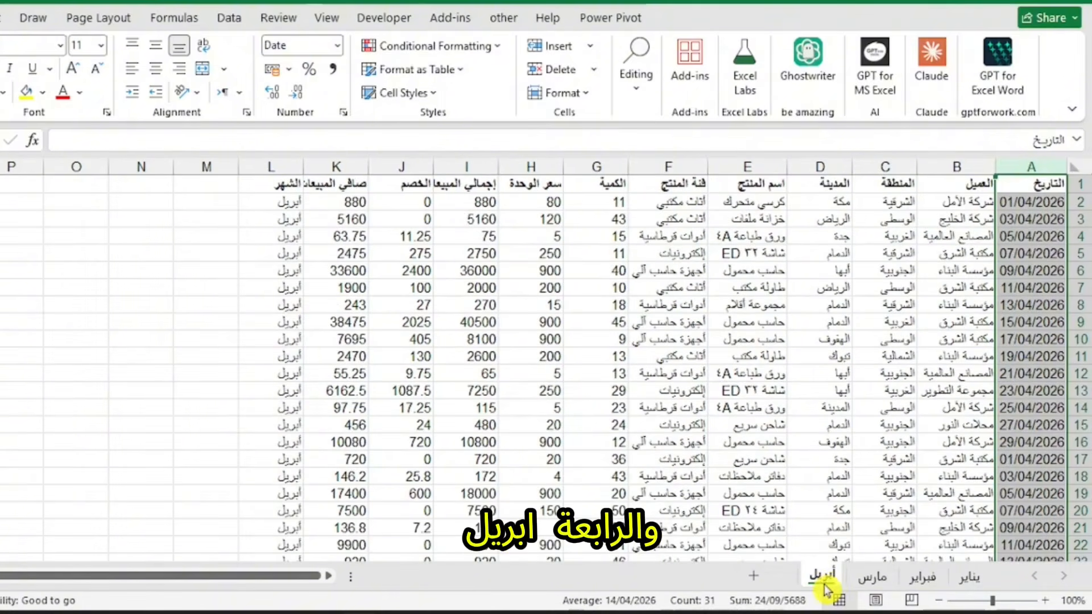
{"action": "left_click", "coordinate": [818, 386]}
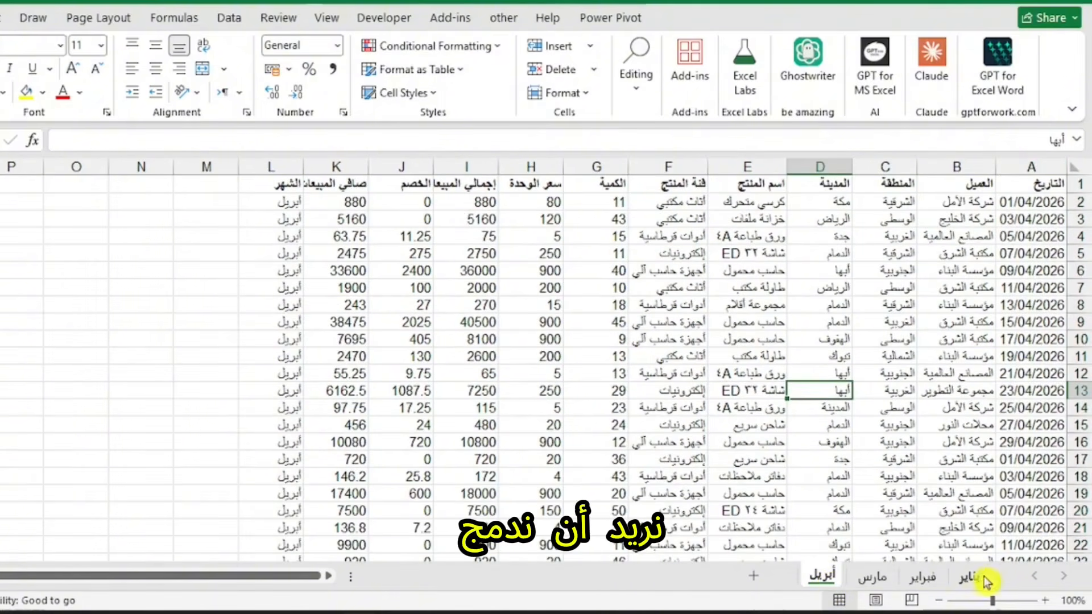
{"action": "left_click", "coordinate": [963, 477]}
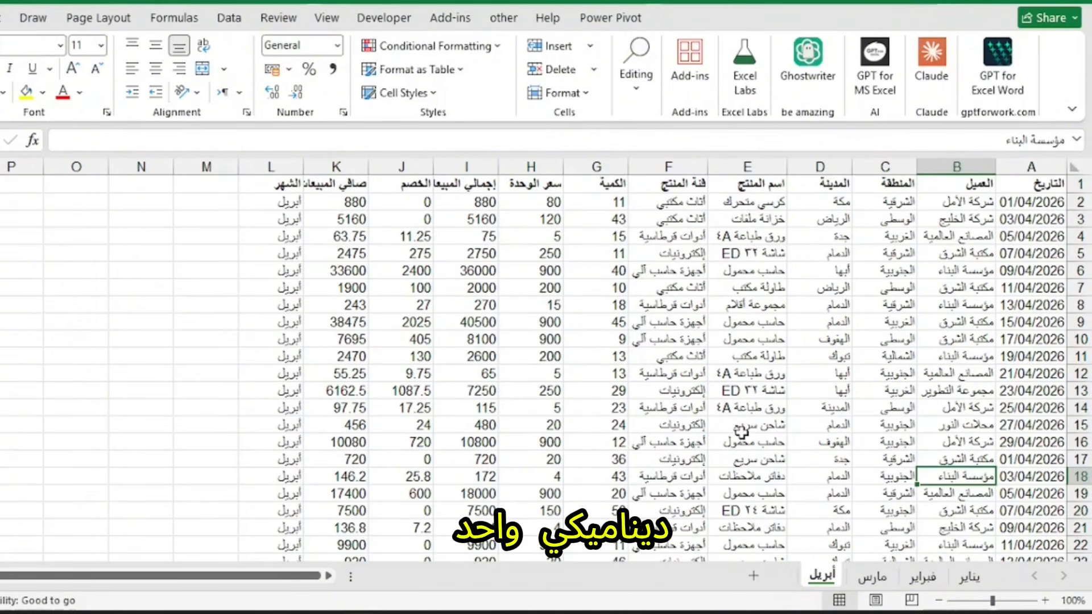
Convert the January sales range A1:L22 on the يناير sheet into a table with headers
{"action": "left_click", "coordinate": [967, 576]}
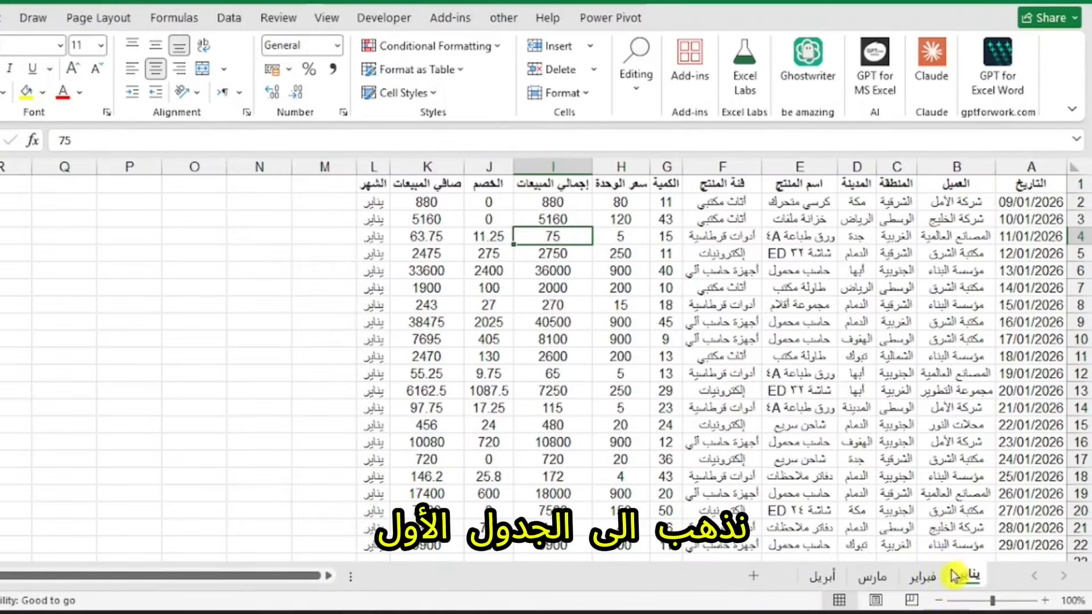
{"action": "left_click", "coordinate": [775, 310]}
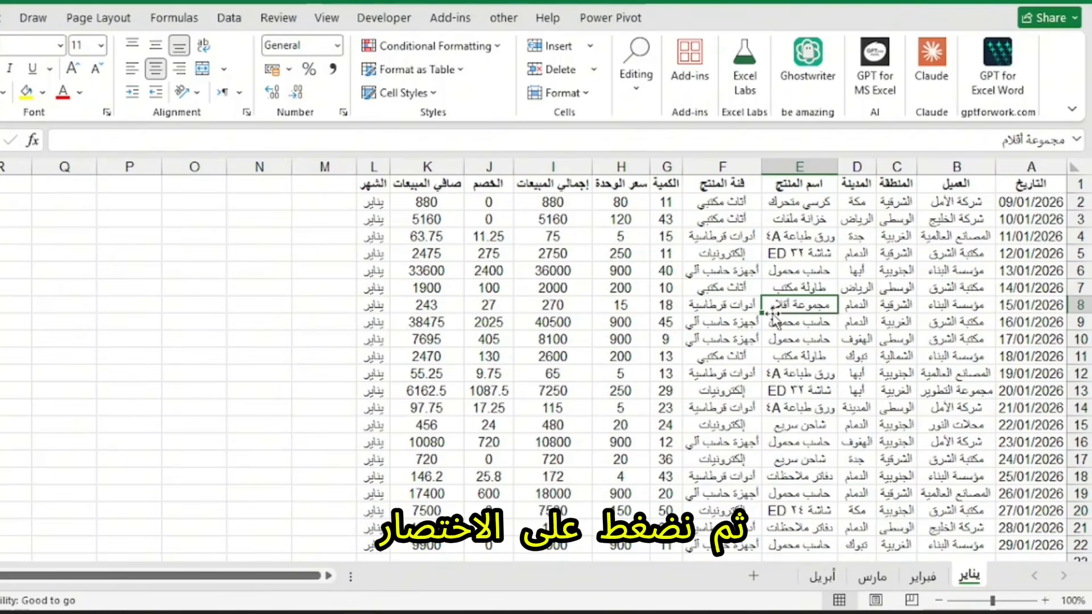
{"action": "key", "text": "ctrl+t"}
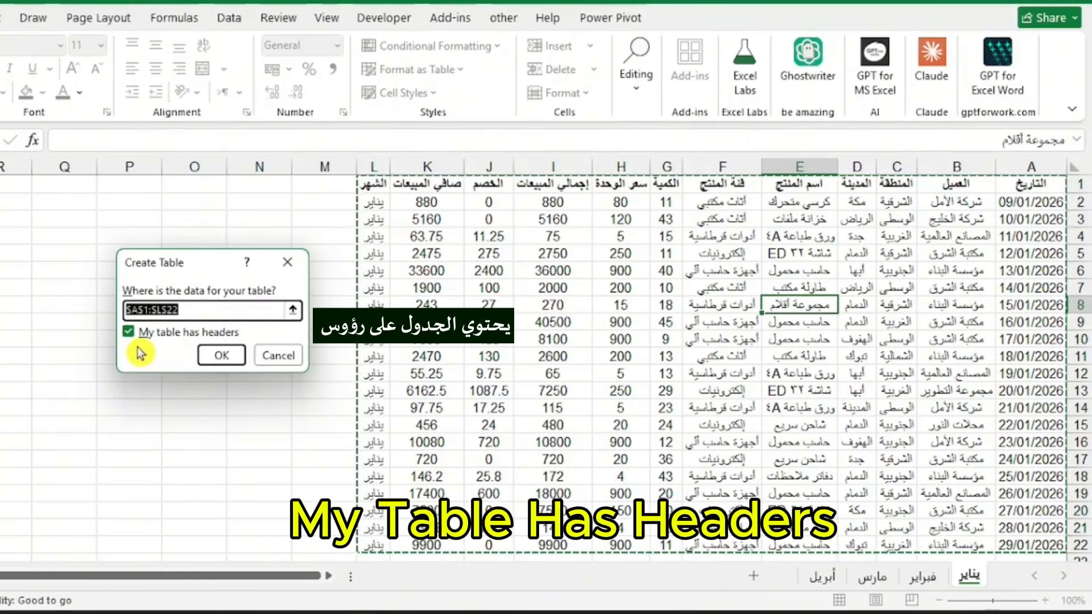
{"action": "left_click", "coordinate": [213, 355]}
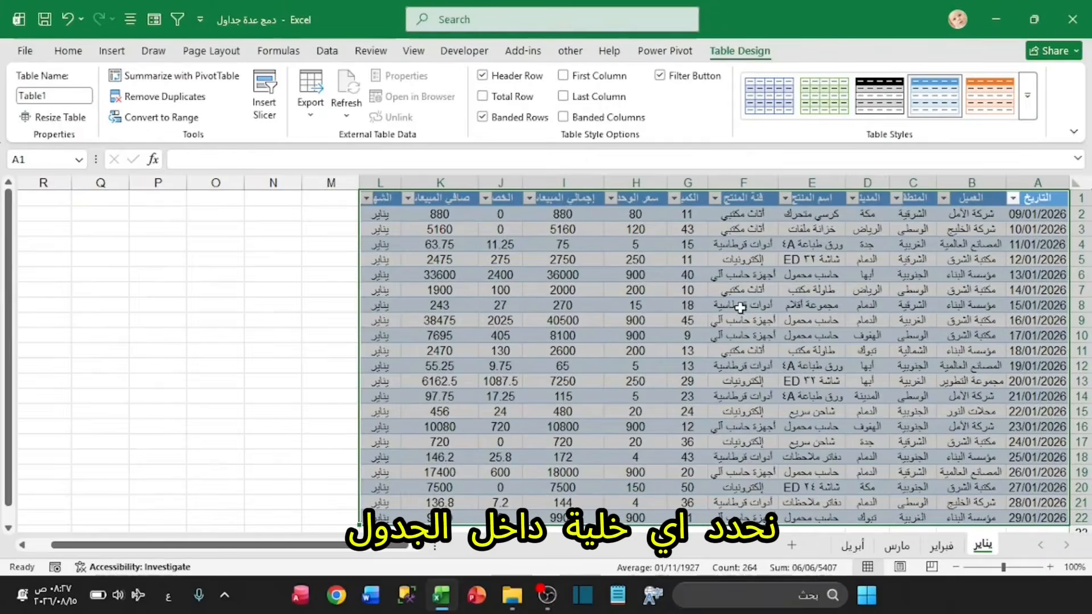
Rename the January sales table as يناير
{"action": "left_click", "coordinate": [740, 308]}
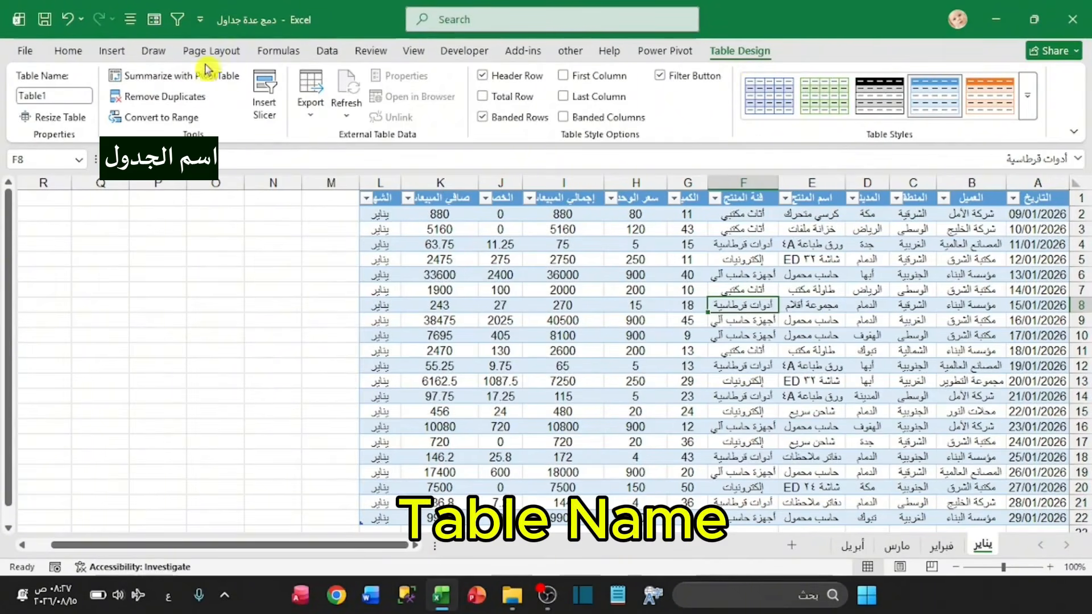
{"action": "left_click", "coordinate": [57, 95]}
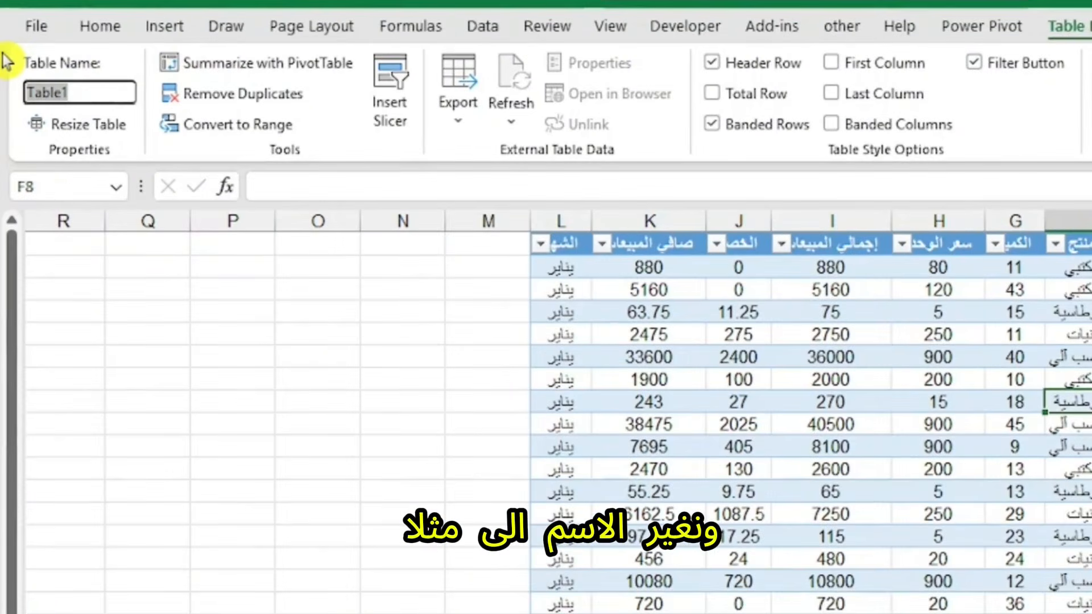
{"action": "type", "text": "يناير"}
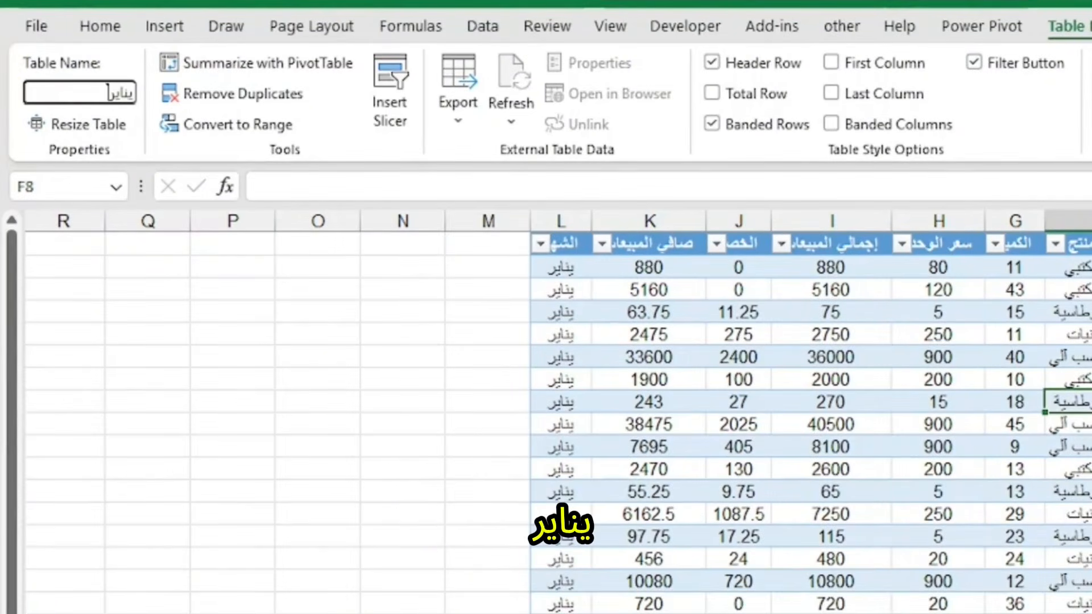
{"action": "key", "text": "Return"}
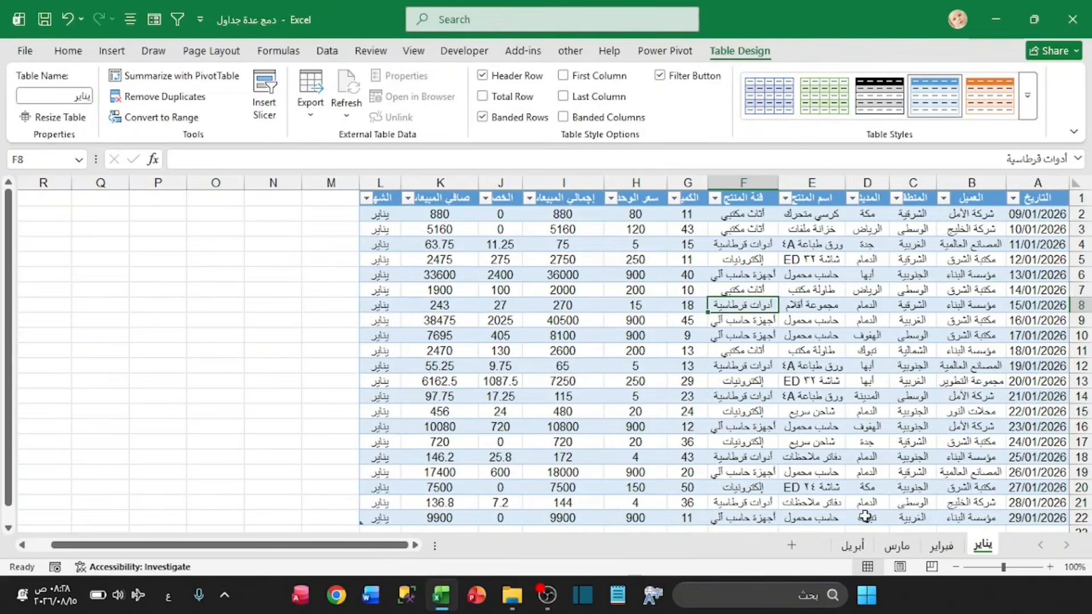
Convert the sales data on the فبراير sheet into a table with headers and name it فبراير
{"action": "left_click", "coordinate": [941, 546]}
{"action": "left_click", "coordinate": [819, 366]}
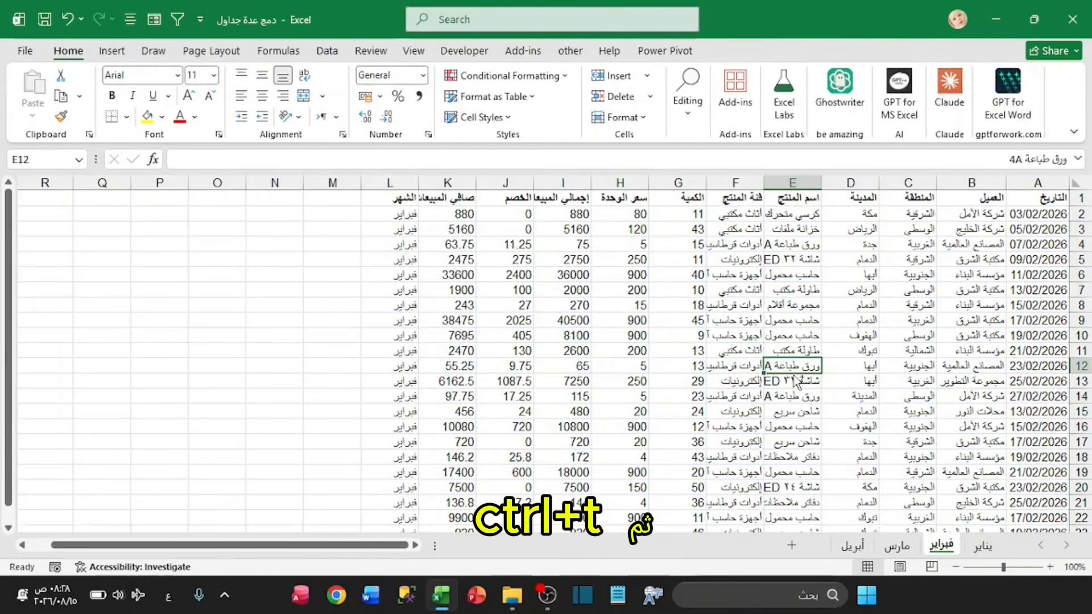
{"action": "key", "text": "ctrl+t"}
{"action": "left_click", "coordinate": [318, 349]}
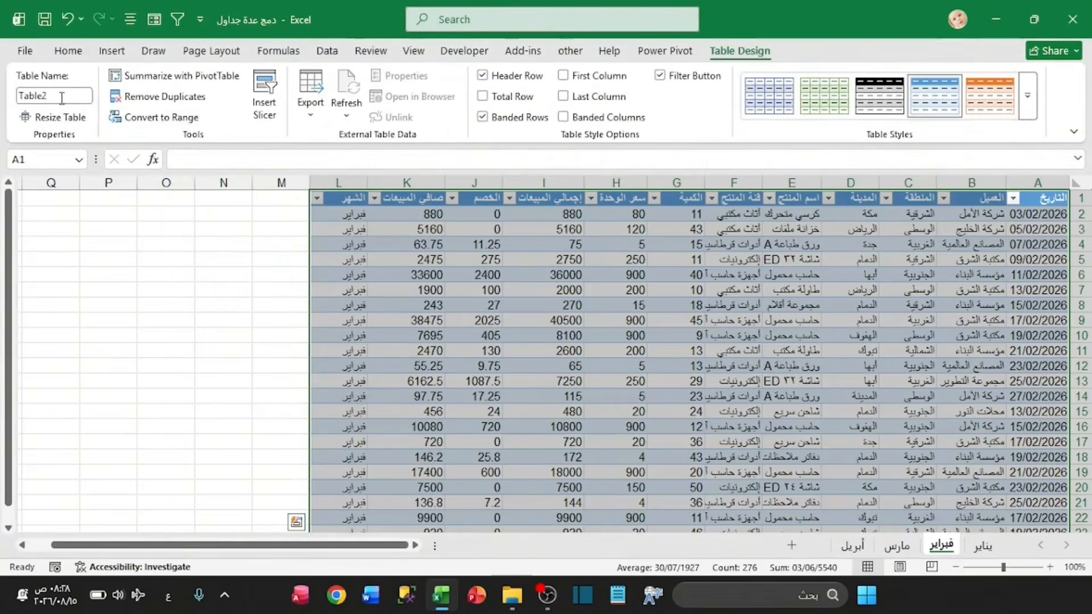
{"action": "left_click", "coordinate": [62, 95]}
{"action": "type", "text": "فبراير"}
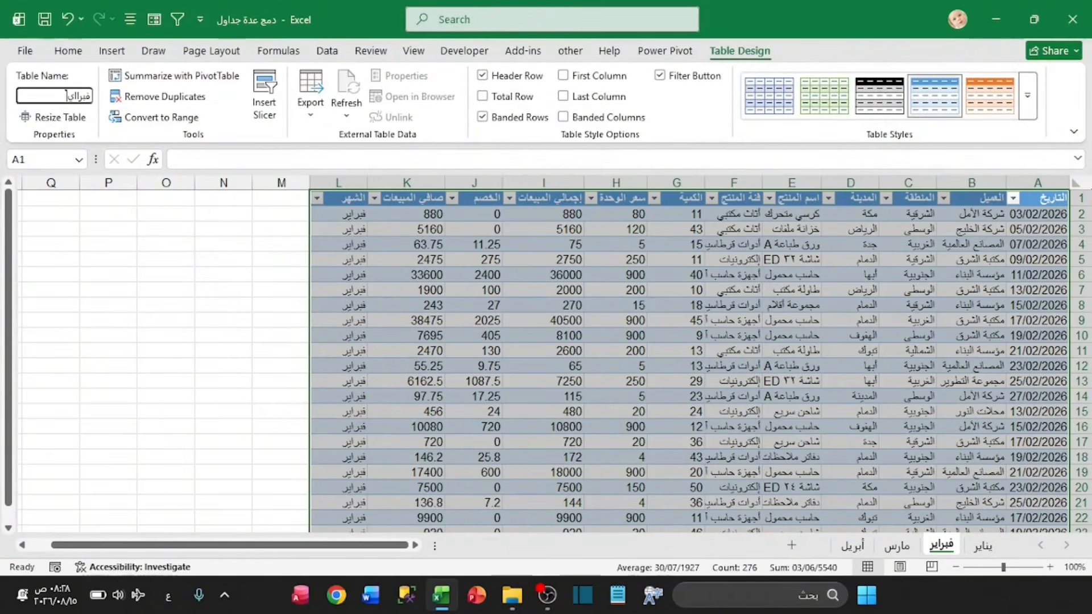
{"action": "key", "text": "Return"}
Convert the sales data on the مارس sheet into a table with headers and name it مارس
{"action": "left_click", "coordinate": [897, 546]}
{"action": "left_click", "coordinate": [877, 410]}
{"action": "key", "text": "ctrl+t"}
{"action": "left_click", "coordinate": [319, 350]}
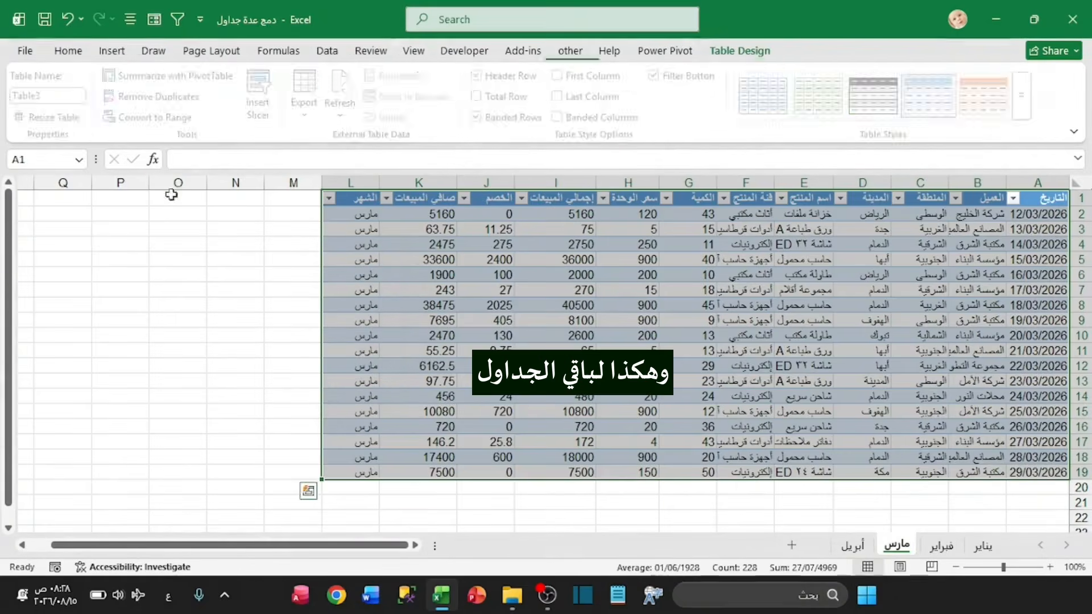
{"action": "left_click", "coordinate": [66, 96]}
{"action": "type", "text": "مارس"}
{"action": "key", "text": "Return"}
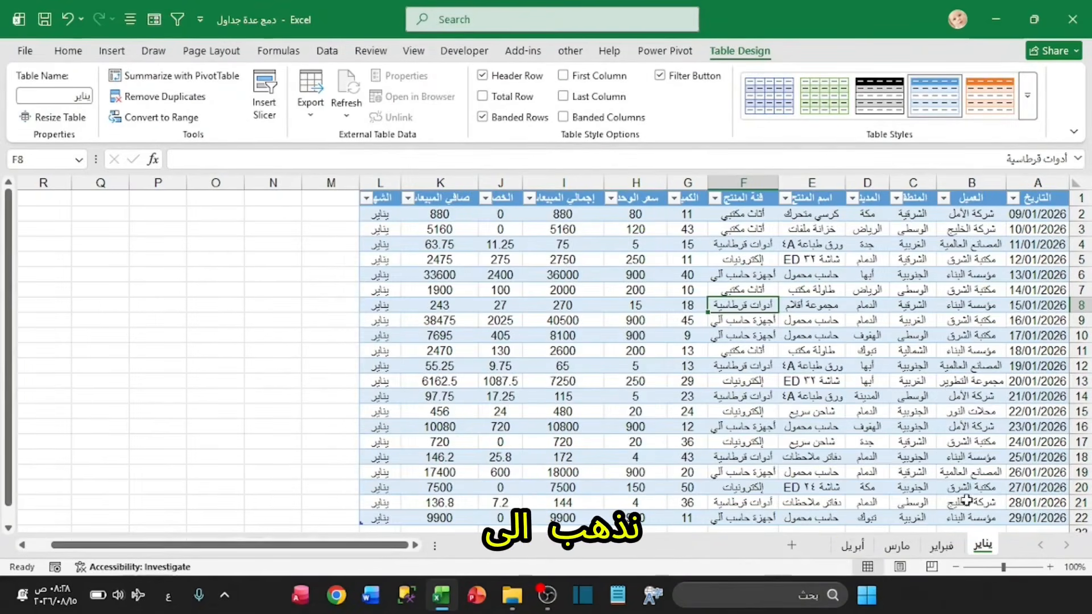
Load the يناير table into Power Query from its table range and look over its columns
{"action": "left_click", "coordinate": [787, 349]}
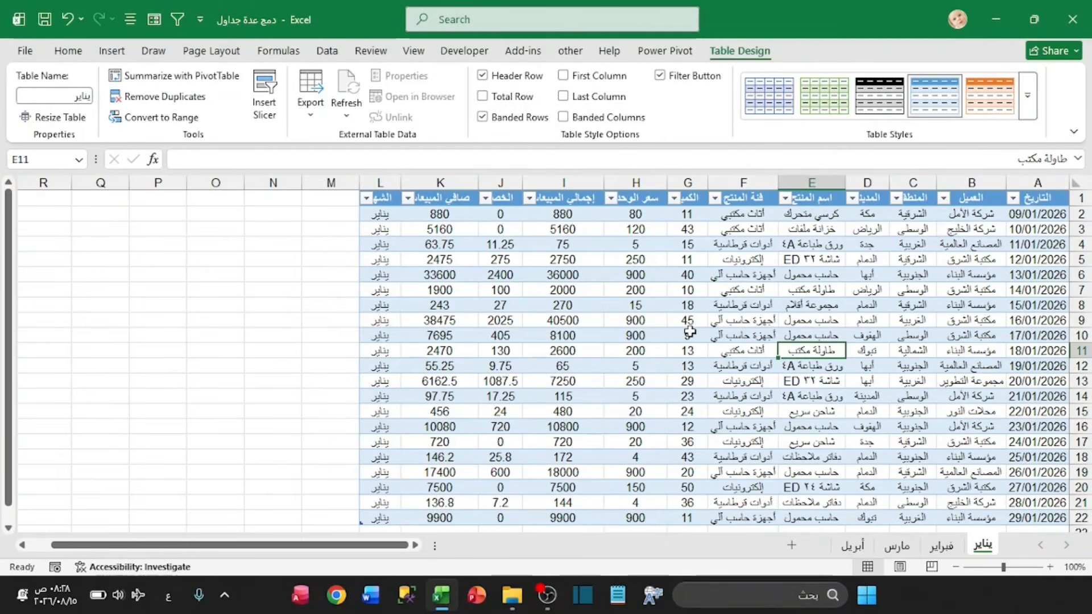
{"action": "left_click", "coordinate": [340, 52]}
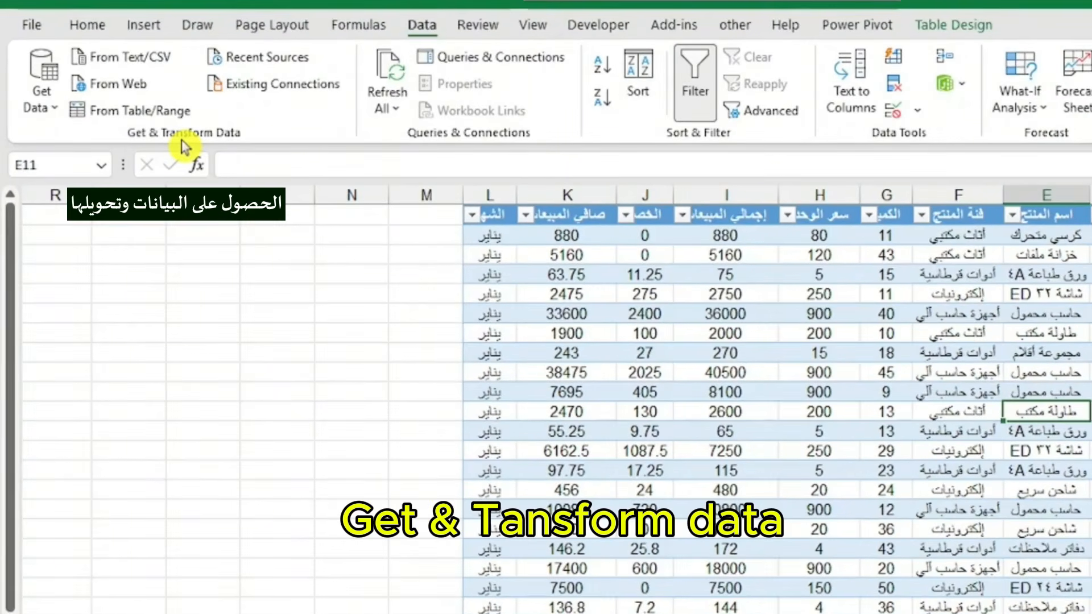
{"action": "left_click", "coordinate": [151, 111]}
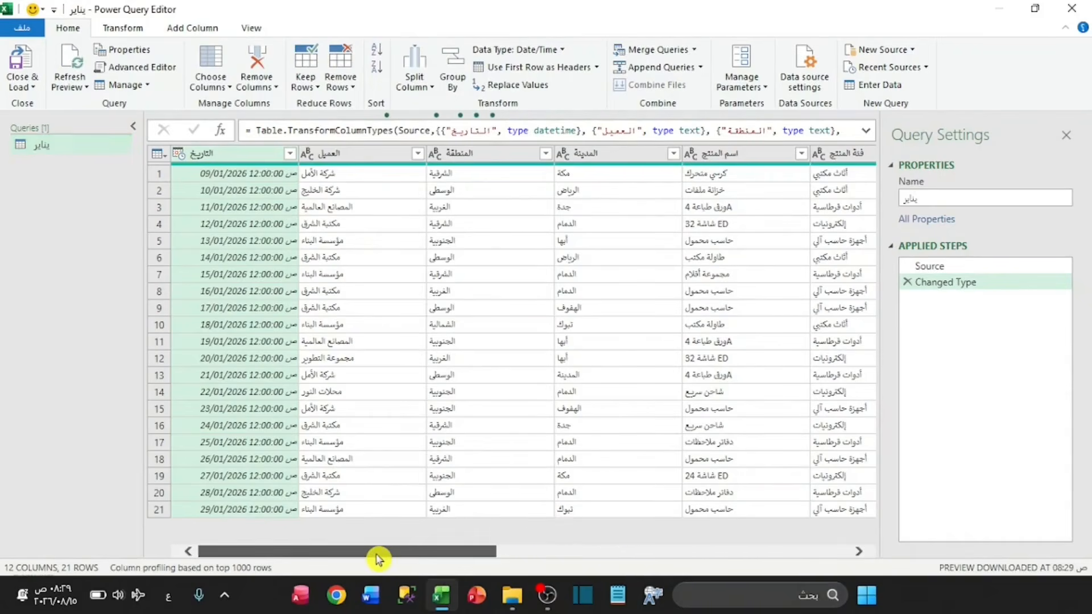
{"action": "left_click_drag", "start_coordinate": [377, 558], "coordinate": [171, 259]}
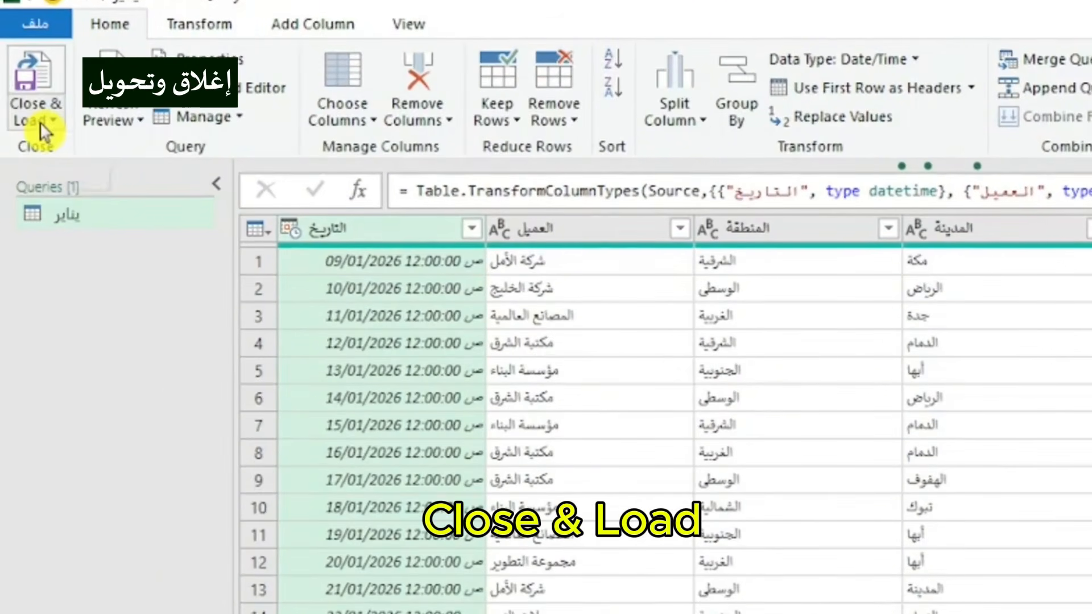
Close the query editor and load the يناير query as Only Create Connection
{"action": "left_click", "coordinate": [36, 107]}
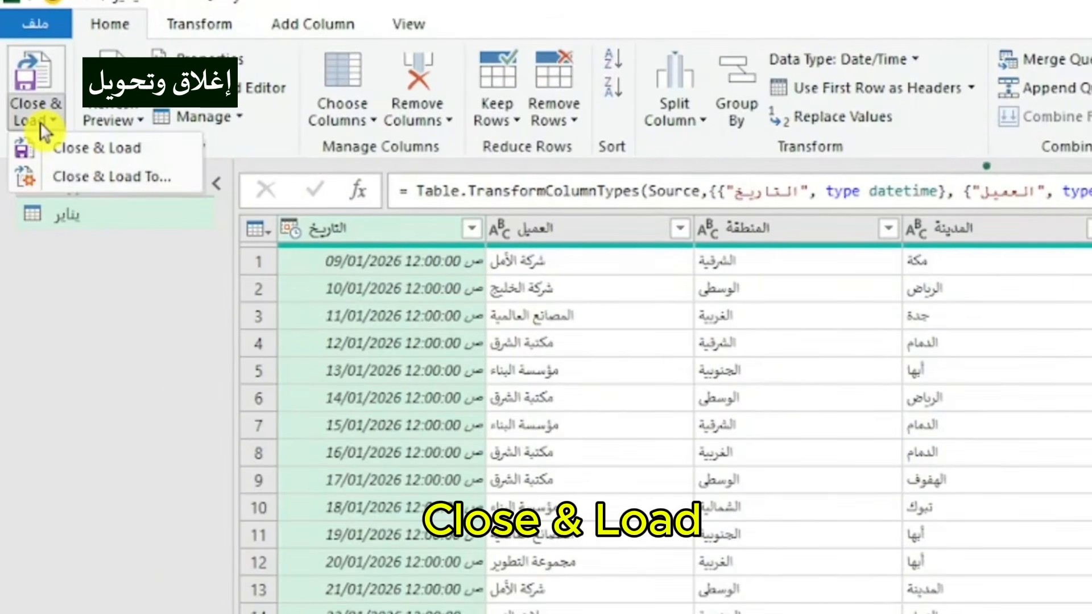
{"action": "left_click", "coordinate": [72, 189]}
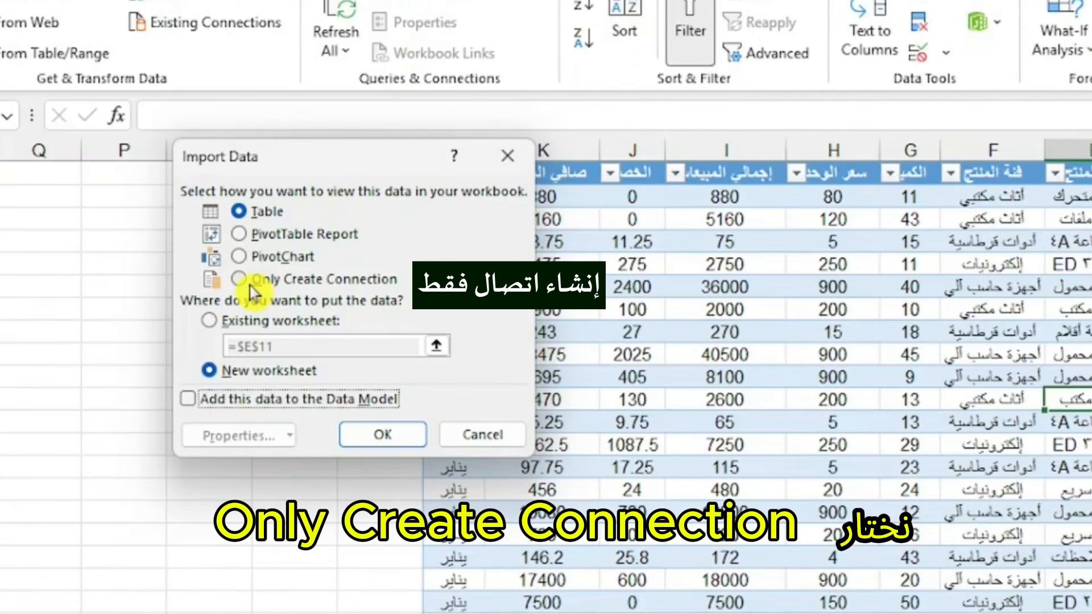
{"action": "left_click", "coordinate": [250, 284]}
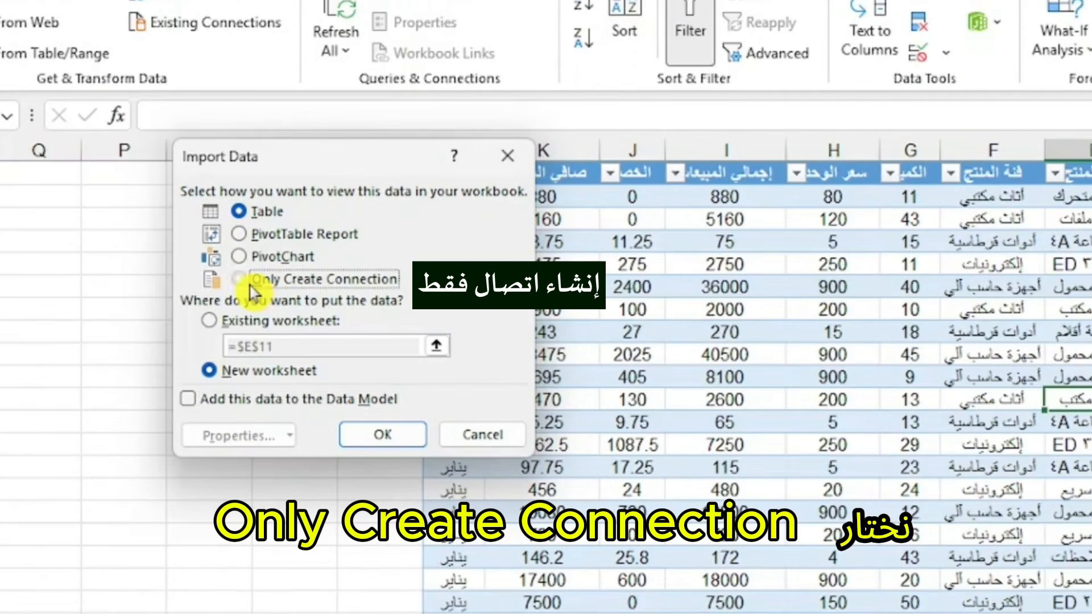
{"action": "left_click", "coordinate": [360, 443]}
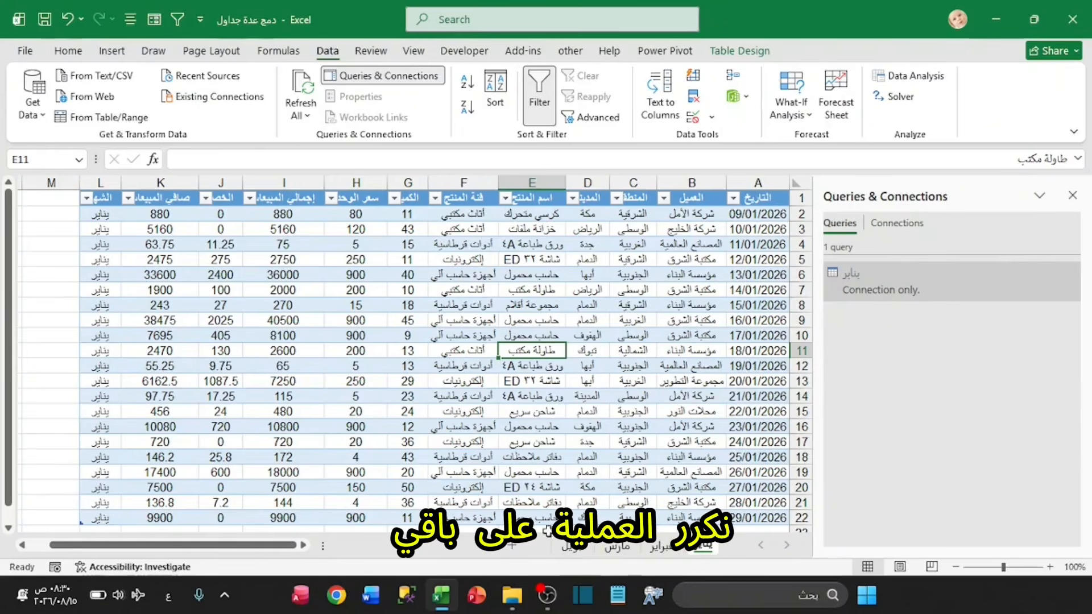
Load the فبراير sheet's table into Power Query and close the editor, loading the query as Only Create Connection
{"action": "left_click", "coordinate": [668, 549]}
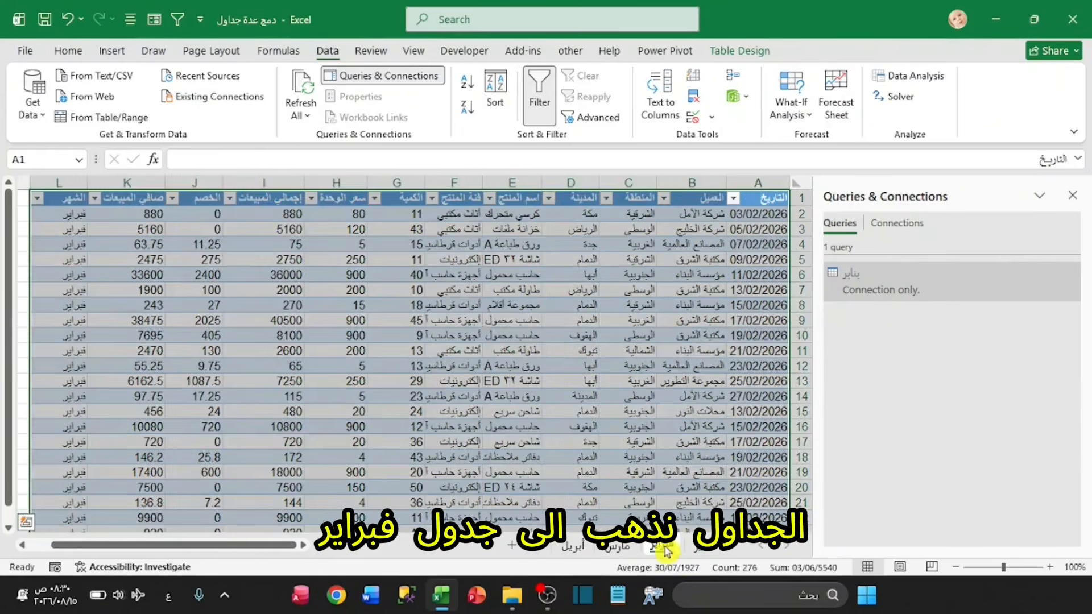
{"action": "left_click", "coordinate": [552, 323]}
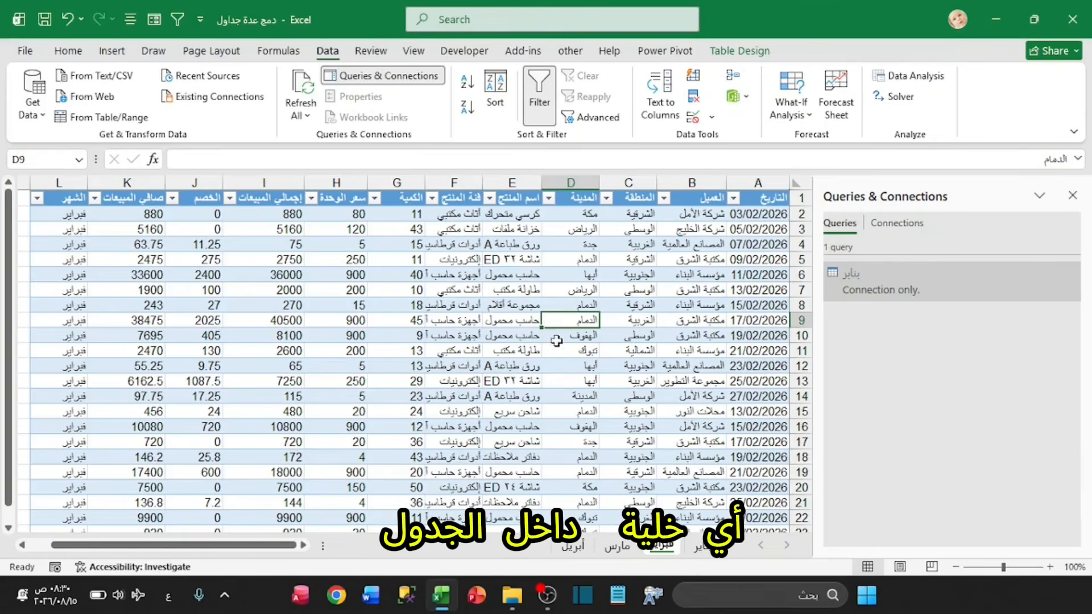
{"action": "left_click", "coordinate": [95, 124]}
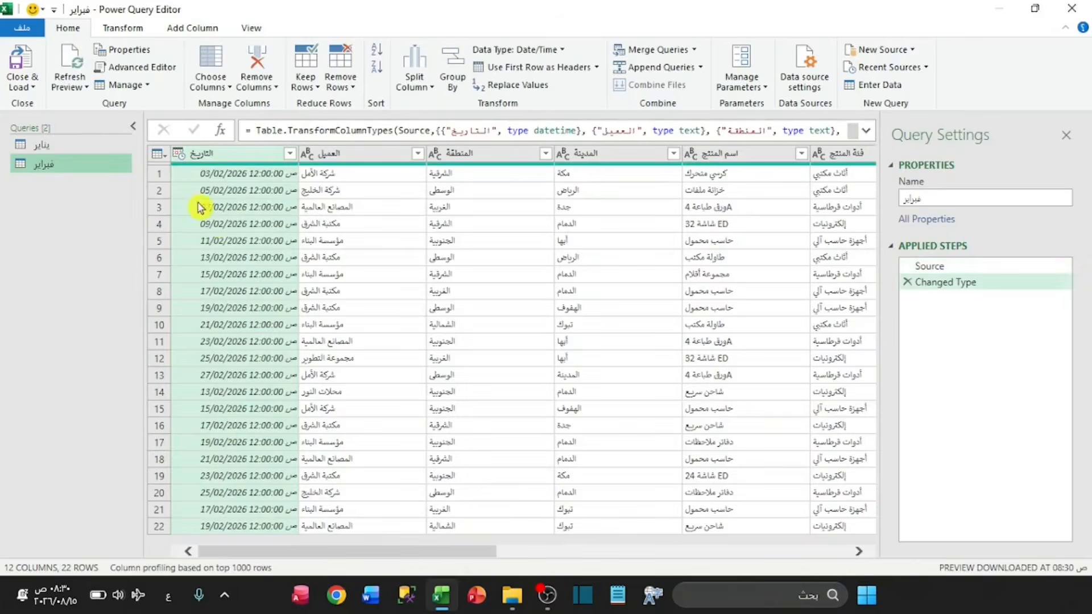
{"action": "left_click", "coordinate": [23, 87]}
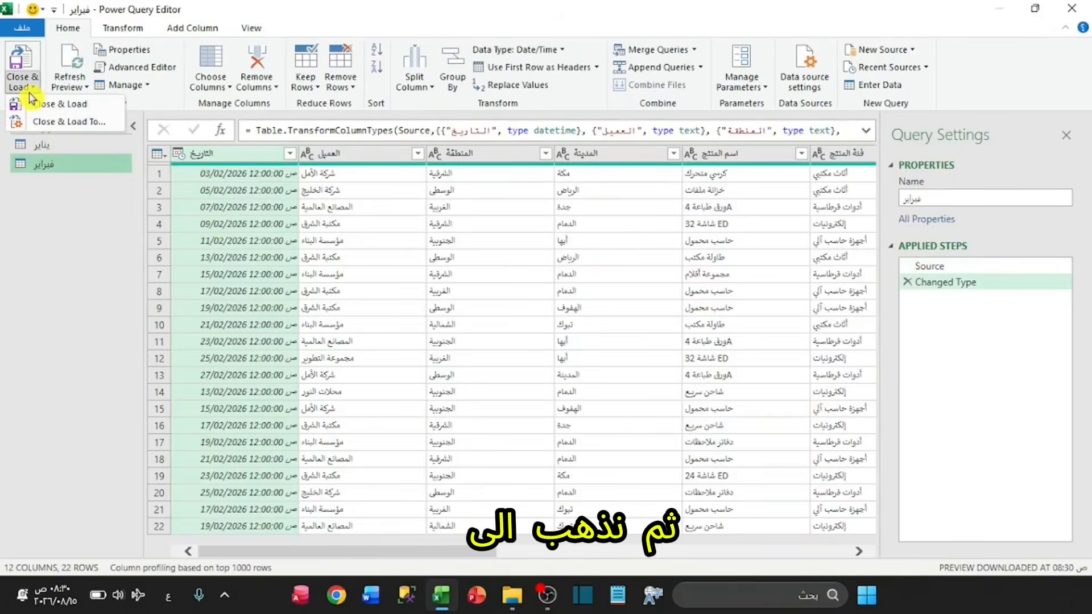
{"action": "left_click", "coordinate": [36, 123]}
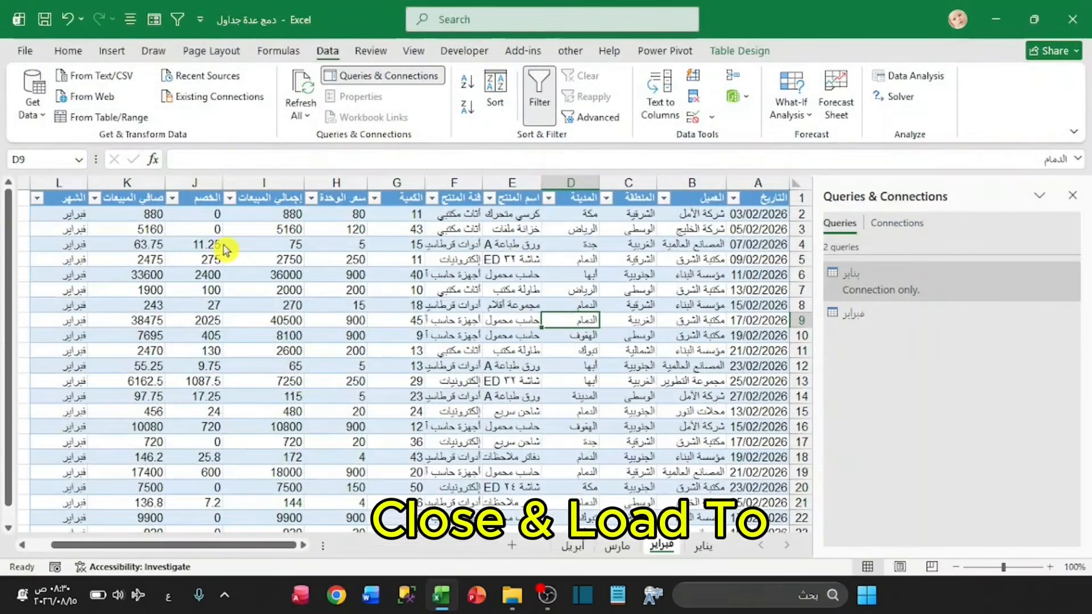
{"action": "left_click", "coordinate": [241, 271]}
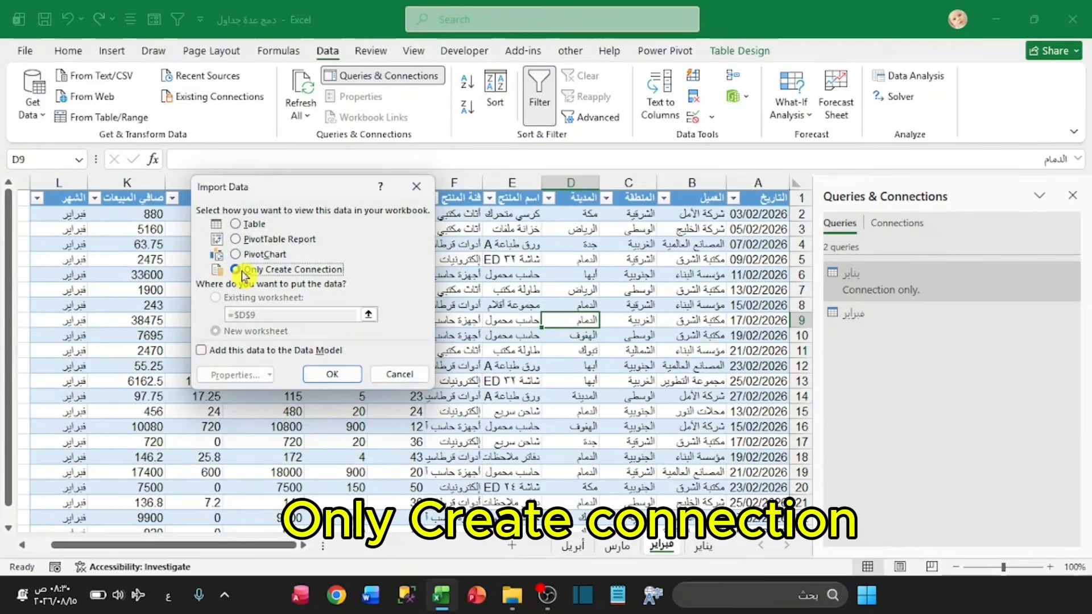
{"action": "left_click", "coordinate": [331, 375]}
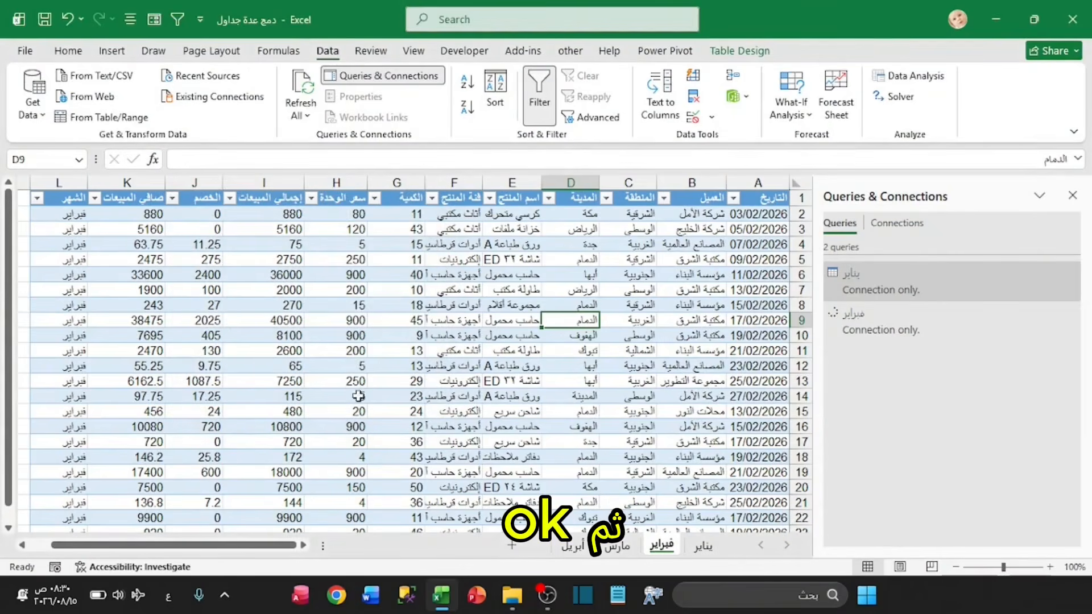
Load the مارس sheet's table into Power Query and close the editor, loading the query as Only Create Connection
{"action": "left_click", "coordinate": [617, 546]}
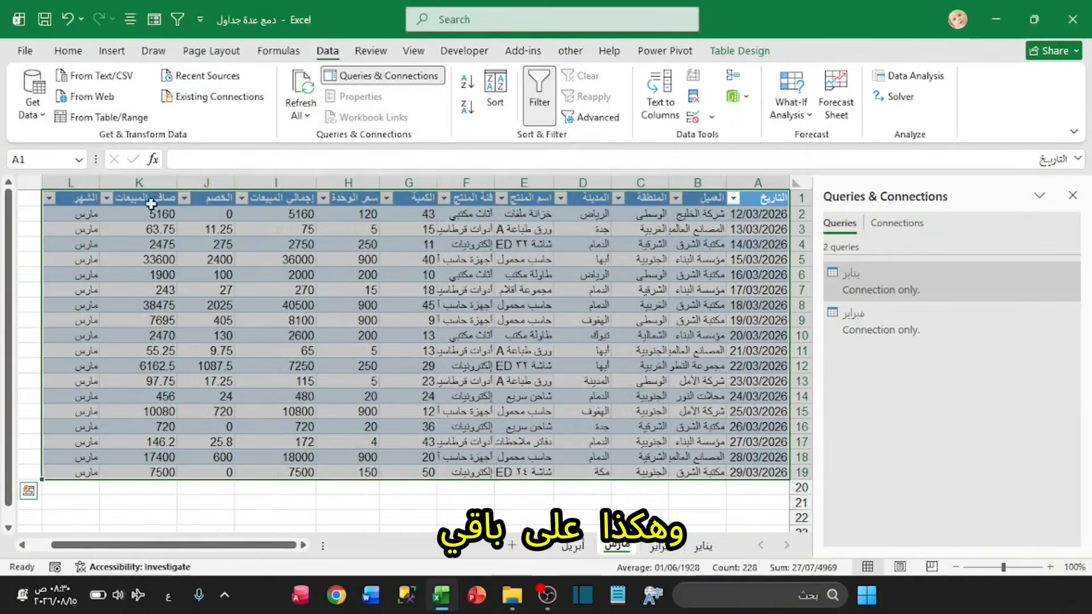
{"action": "left_click", "coordinate": [61, 116]}
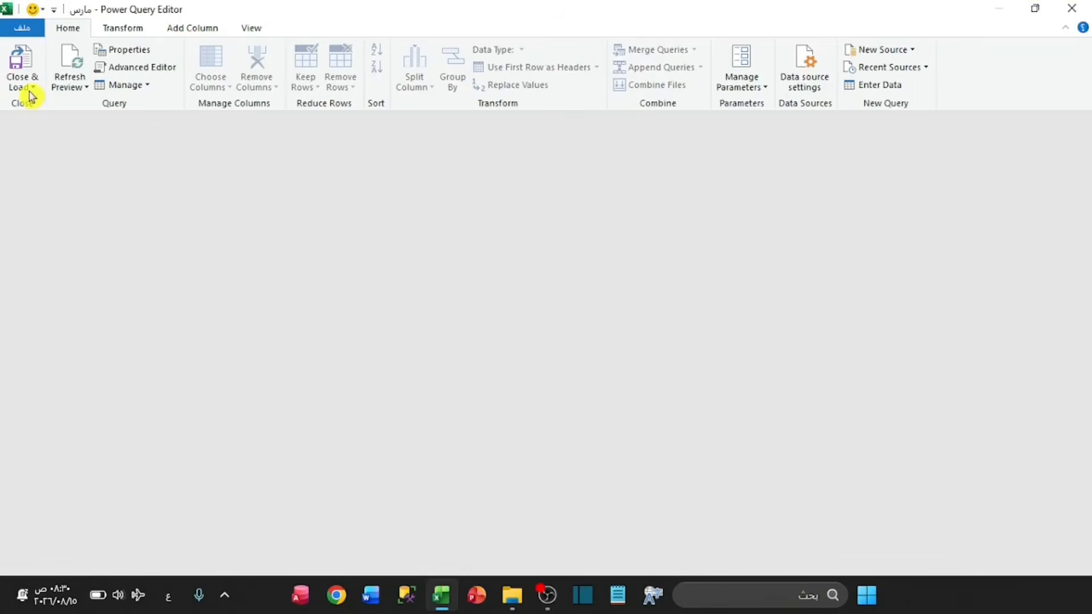
{"action": "left_click", "coordinate": [23, 87]}
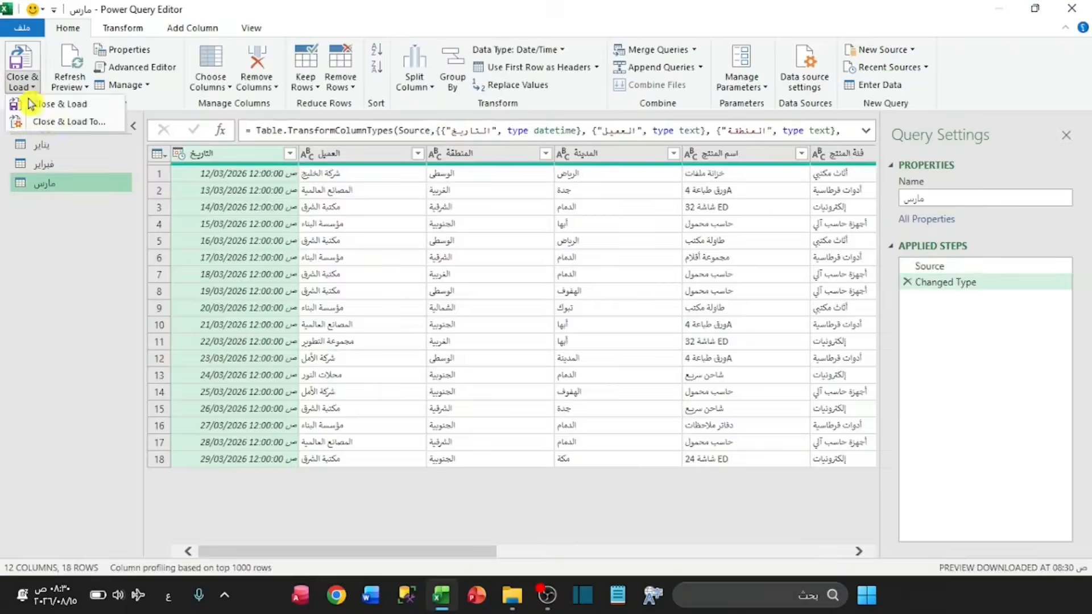
{"action": "left_click", "coordinate": [48, 121]}
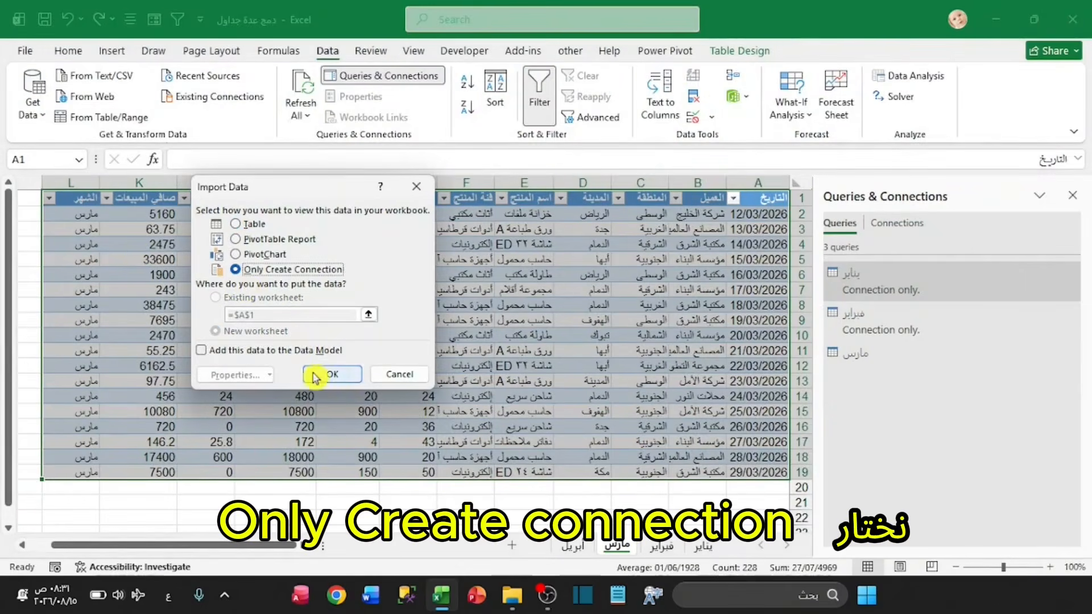
{"action": "left_click", "coordinate": [315, 376]}
Load the أبريل sheet's table into Power Query and close the editor, loading the query as Only Create Connection
{"action": "left_click", "coordinate": [579, 547]}
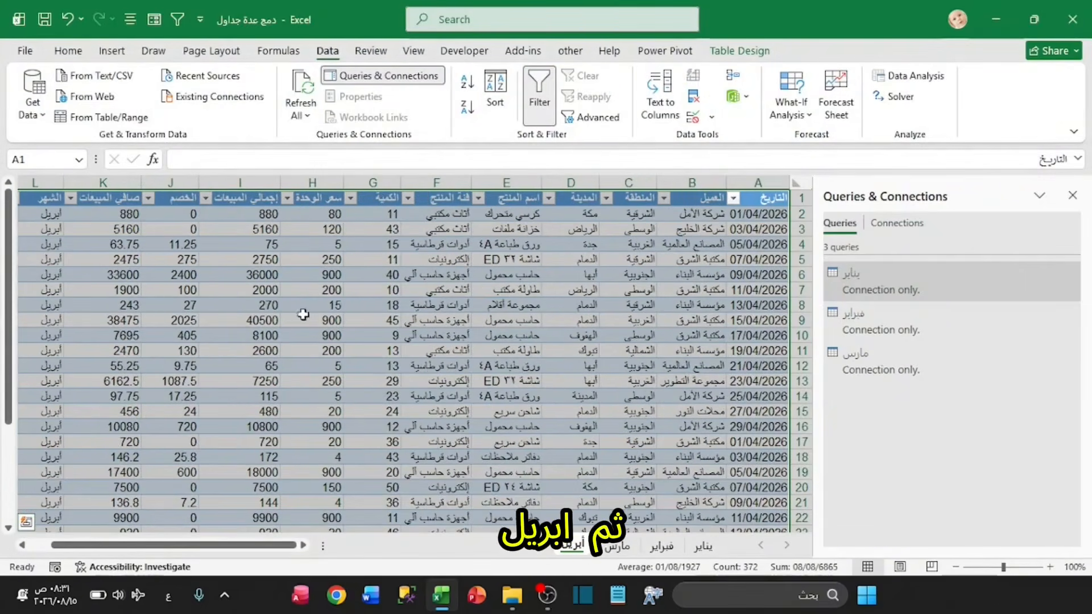
{"action": "left_click", "coordinate": [45, 115]}
{"action": "left_click", "coordinate": [117, 117]}
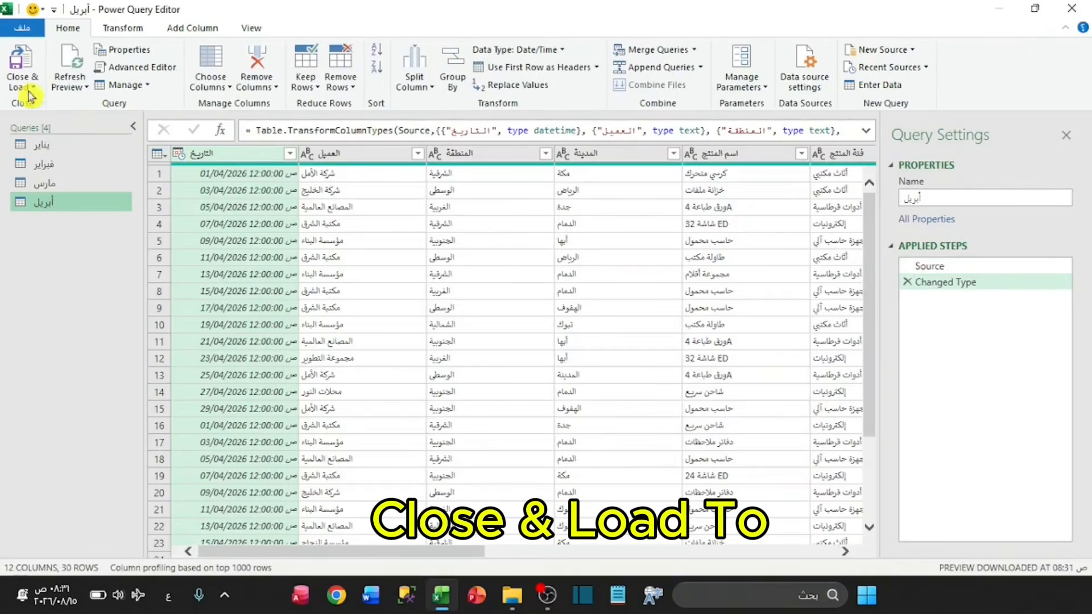
{"action": "left_click", "coordinate": [29, 89]}
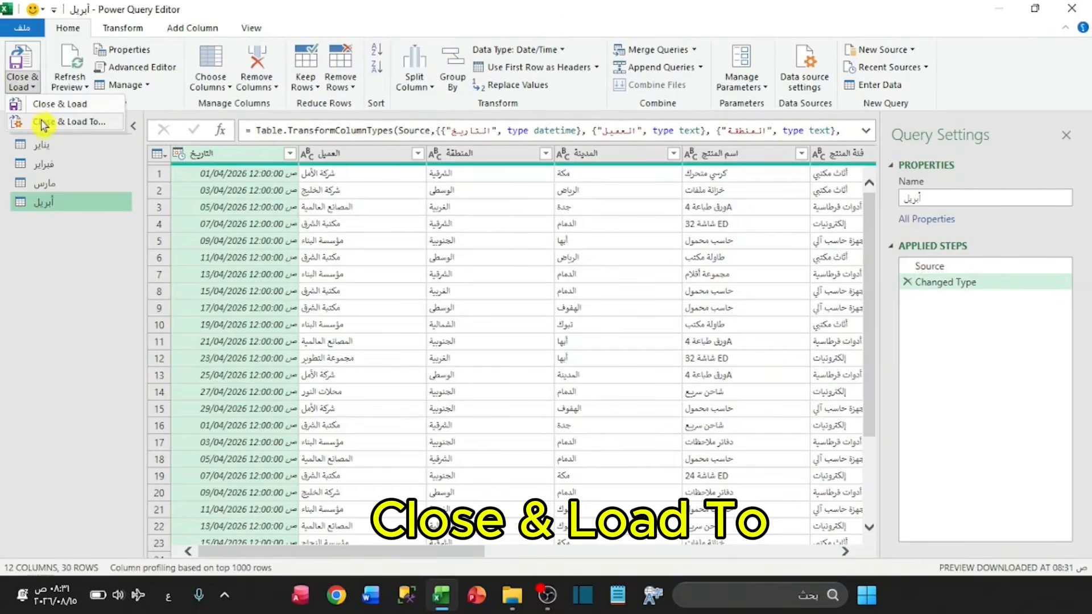
{"action": "left_click", "coordinate": [44, 120]}
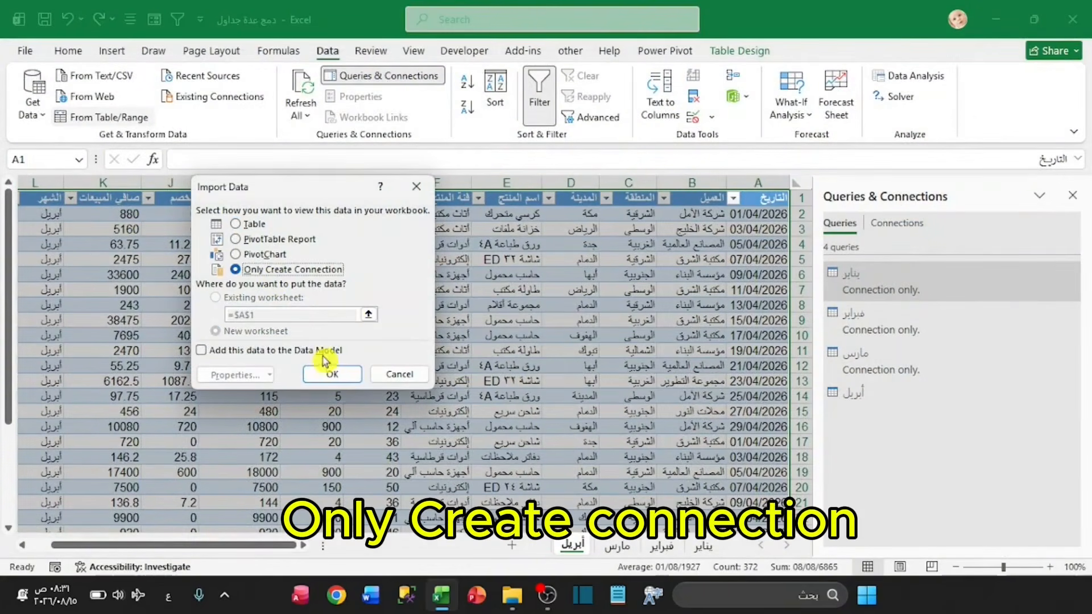
{"action": "left_click", "coordinate": [324, 365]}
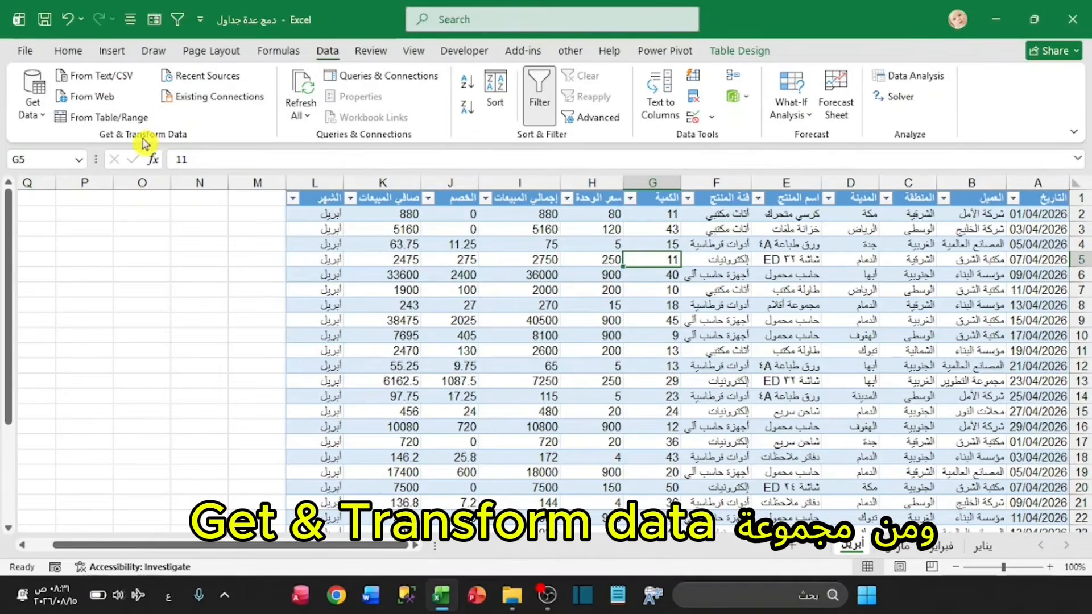
Start an Append of the workbook's queries, set to combine three or more tables
{"action": "left_click", "coordinate": [39, 118]}
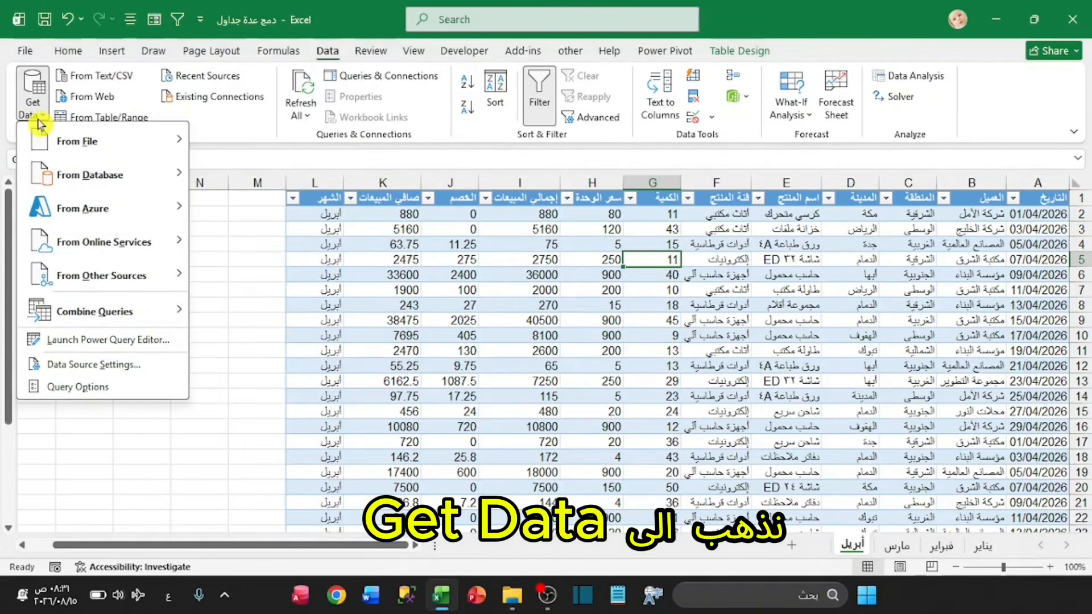
{"action": "mouse_move", "coordinate": [104, 322]}
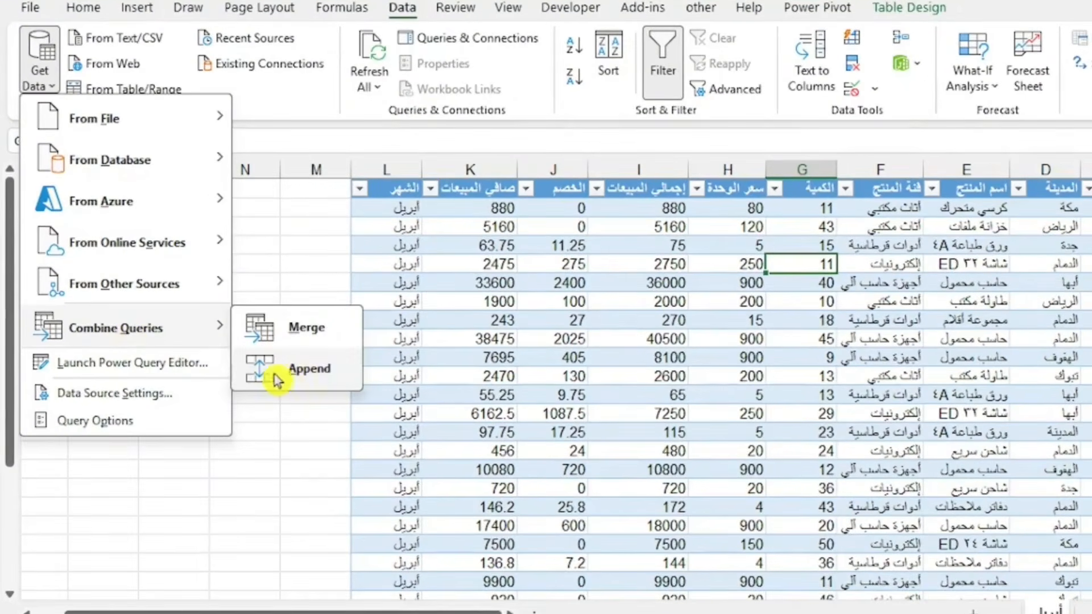
{"action": "left_click", "coordinate": [309, 369]}
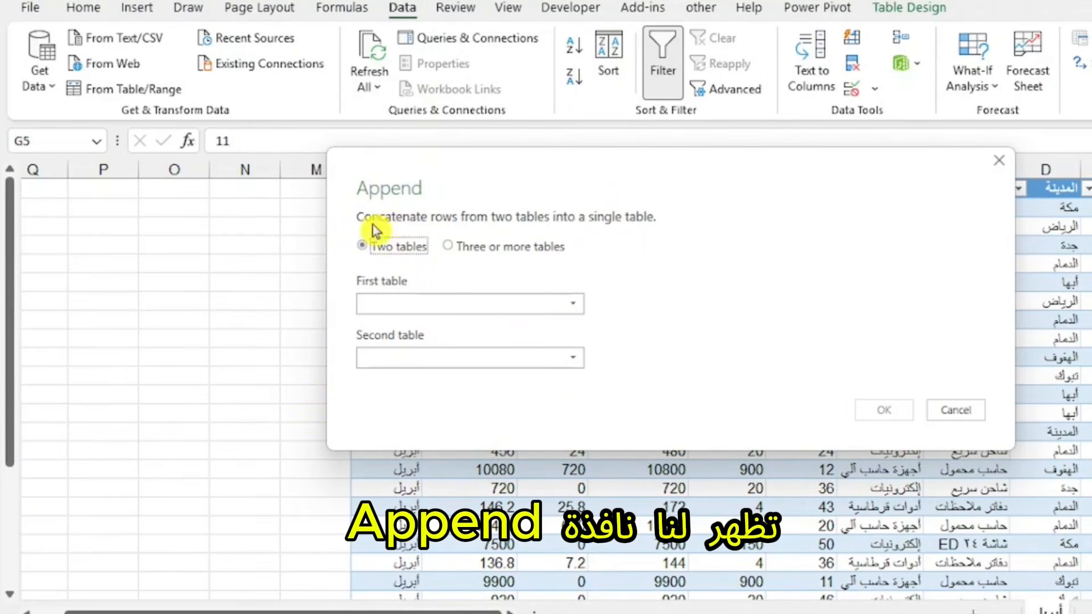
{"action": "left_click", "coordinate": [449, 252]}
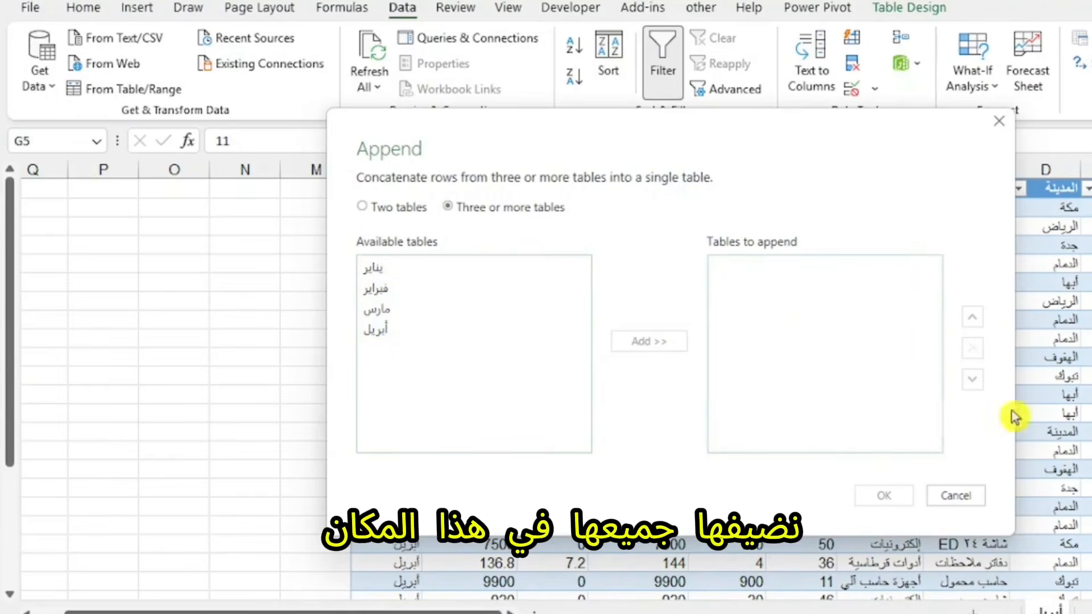
Add يناير, فبراير, مارس and أبريل in that order as the tables to append and create the combined query
{"action": "left_click", "coordinate": [374, 268]}
{"action": "left_click", "coordinate": [633, 341]}
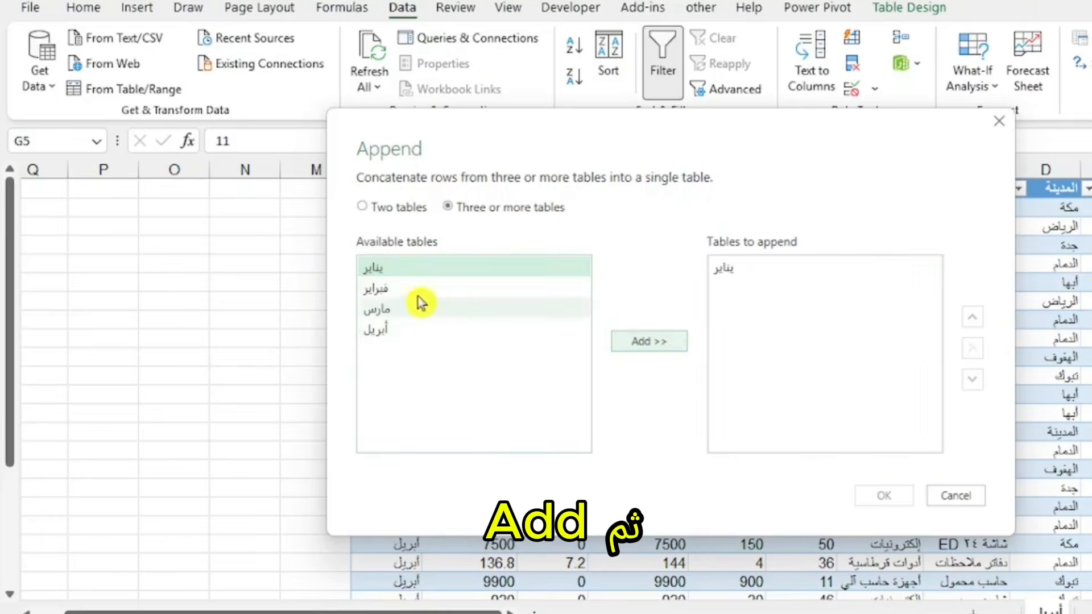
{"action": "left_click", "coordinate": [420, 290]}
{"action": "left_click", "coordinate": [670, 357]}
{"action": "left_click", "coordinate": [421, 310]}
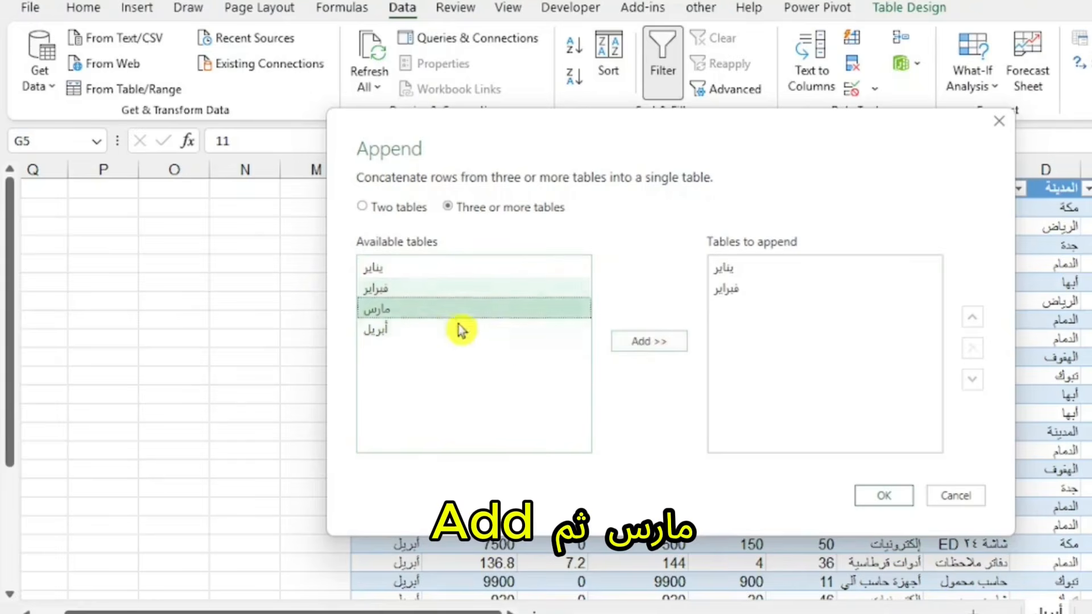
{"action": "left_click", "coordinate": [653, 348]}
{"action": "left_click", "coordinate": [370, 333]}
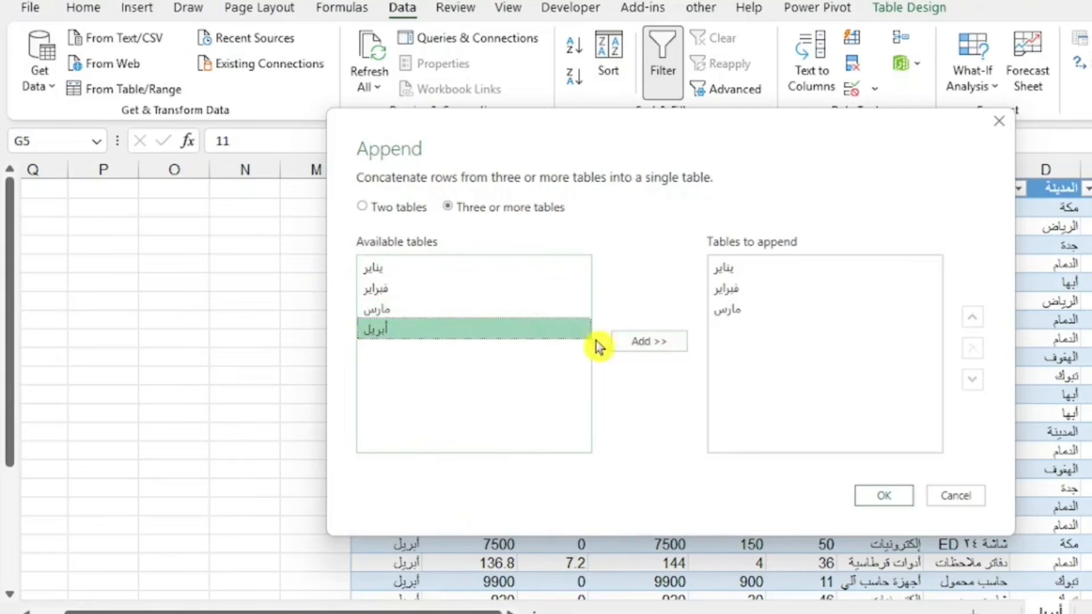
{"action": "left_click", "coordinate": [631, 344]}
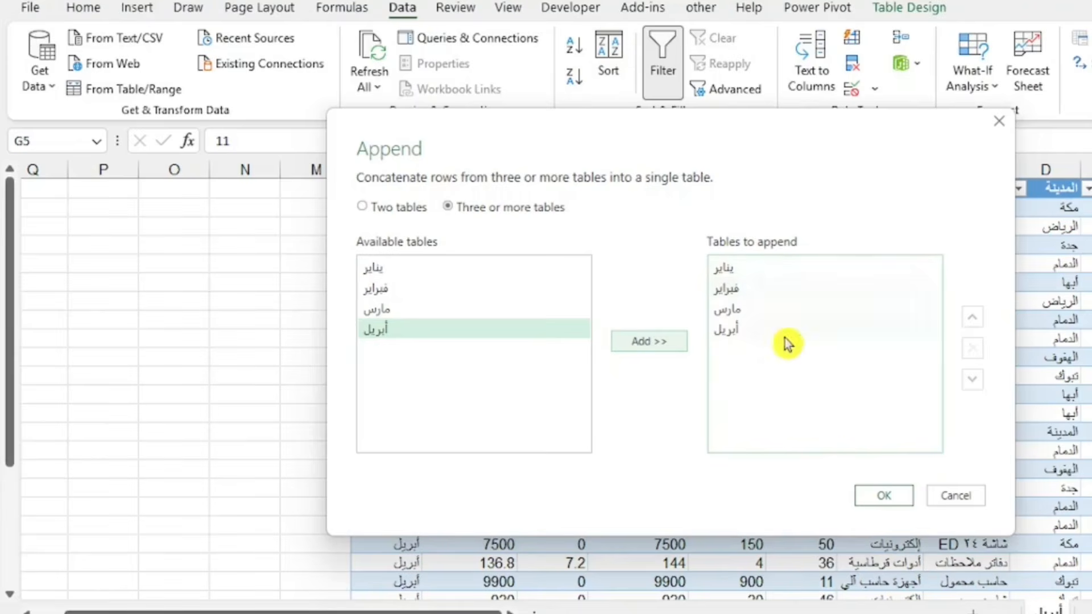
{"action": "left_click", "coordinate": [872, 499]}
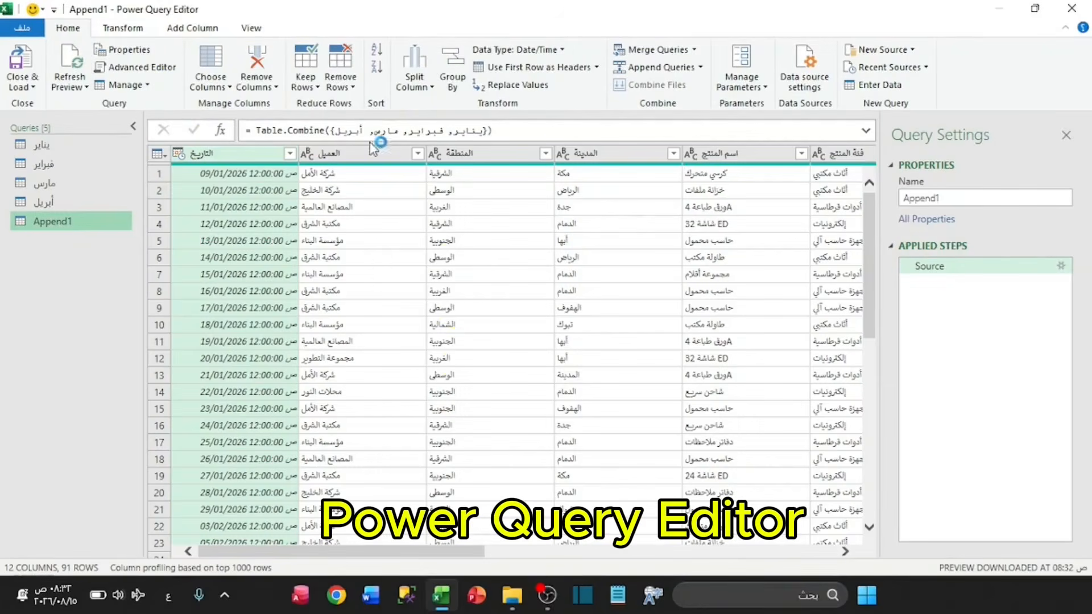
Look over the combined query's rows and check which months the filter of the الشهر column lists
{"action": "left_click_drag", "start_coordinate": [439, 550], "coordinate": [825, 336]}
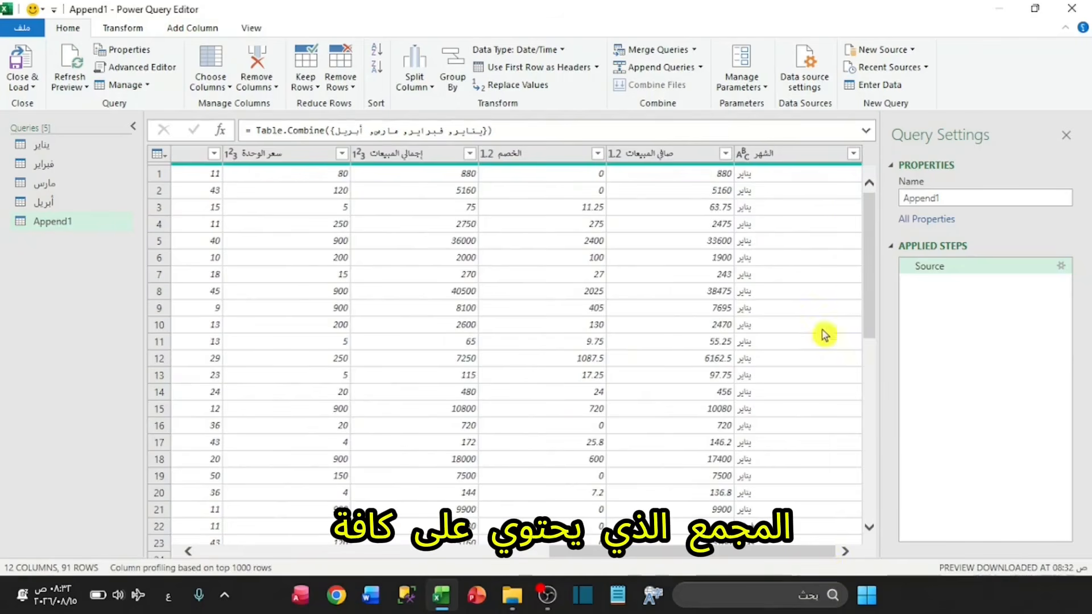
{"action": "scroll", "coordinate": [846, 212], "scroll_direction": "down", "scroll_amount": 17}
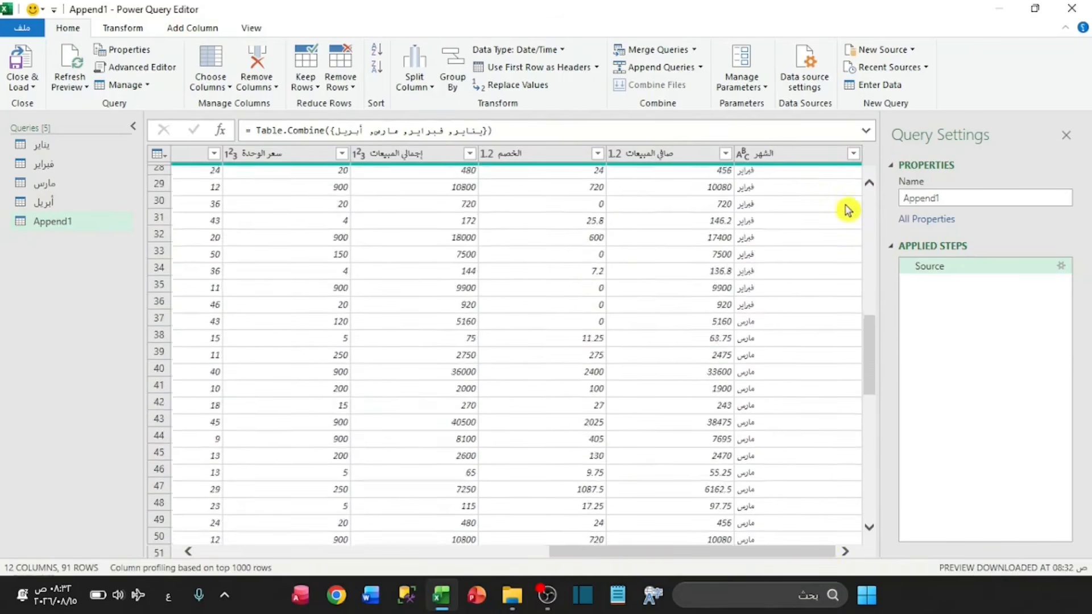
{"action": "scroll", "coordinate": [847, 213], "scroll_direction": "down", "scroll_amount": 5}
{"action": "scroll", "coordinate": [847, 213], "scroll_direction": "up", "scroll_amount": 20}
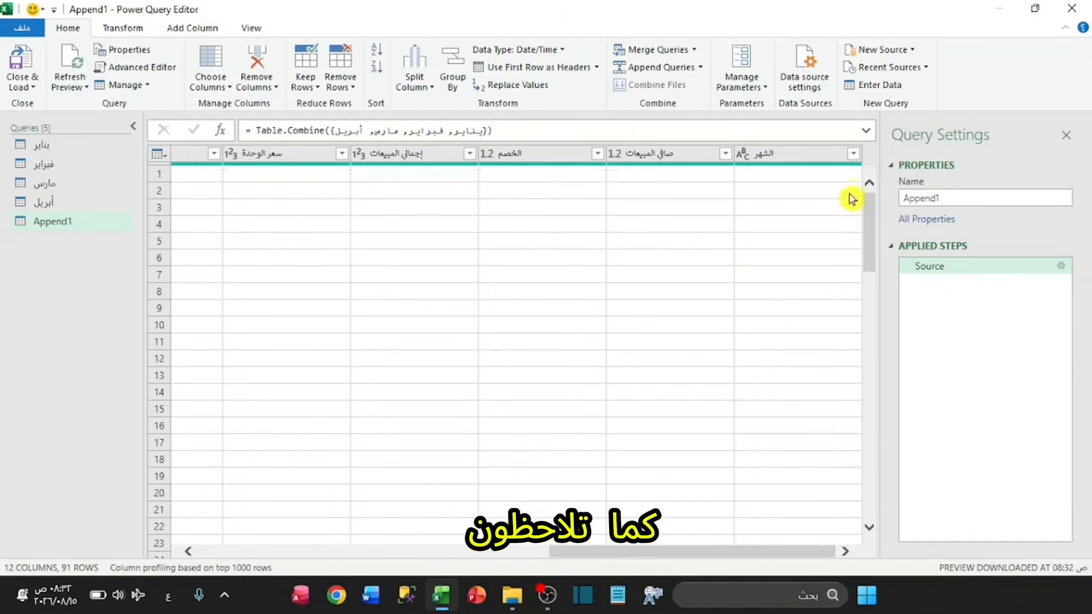
{"action": "left_click", "coordinate": [854, 154]}
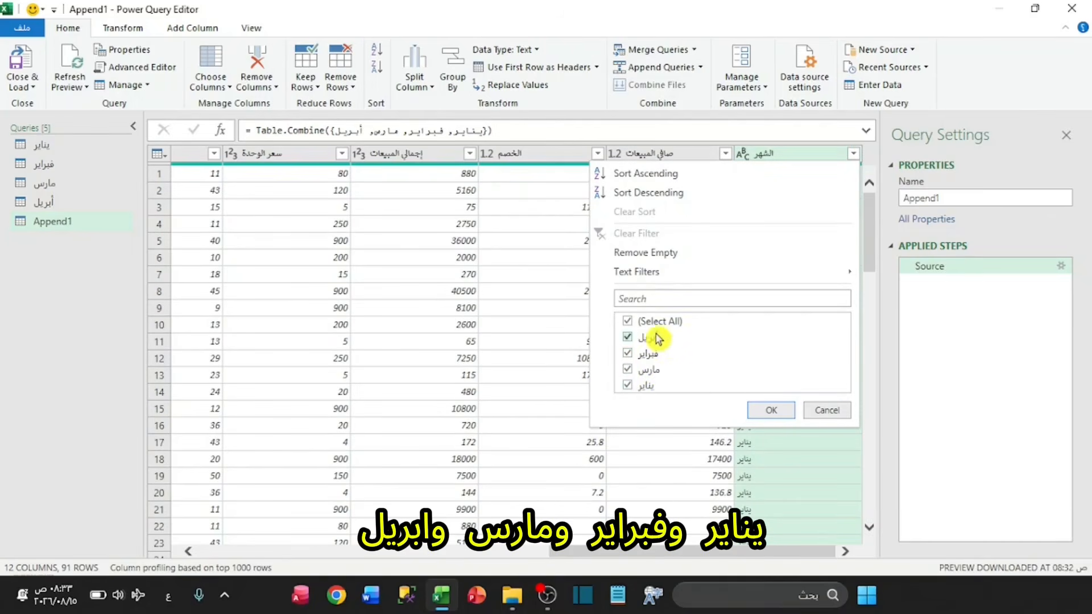
{"action": "left_click", "coordinate": [764, 411]}
Change the data type of the التاريخ column in the combined query to Date
{"action": "left_click", "coordinate": [183, 154]}
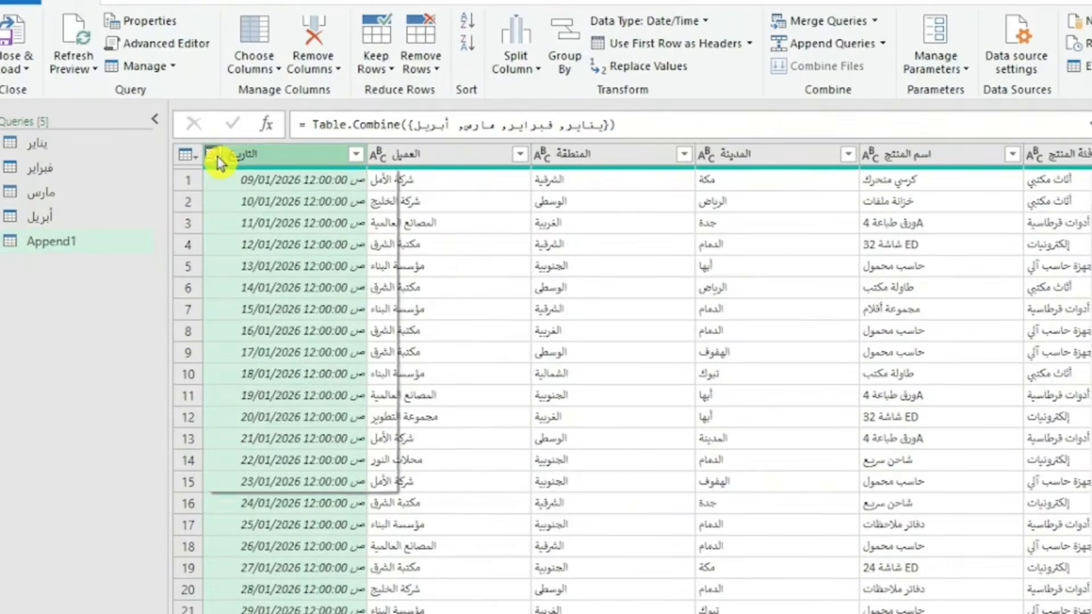
{"action": "left_click", "coordinate": [215, 155]}
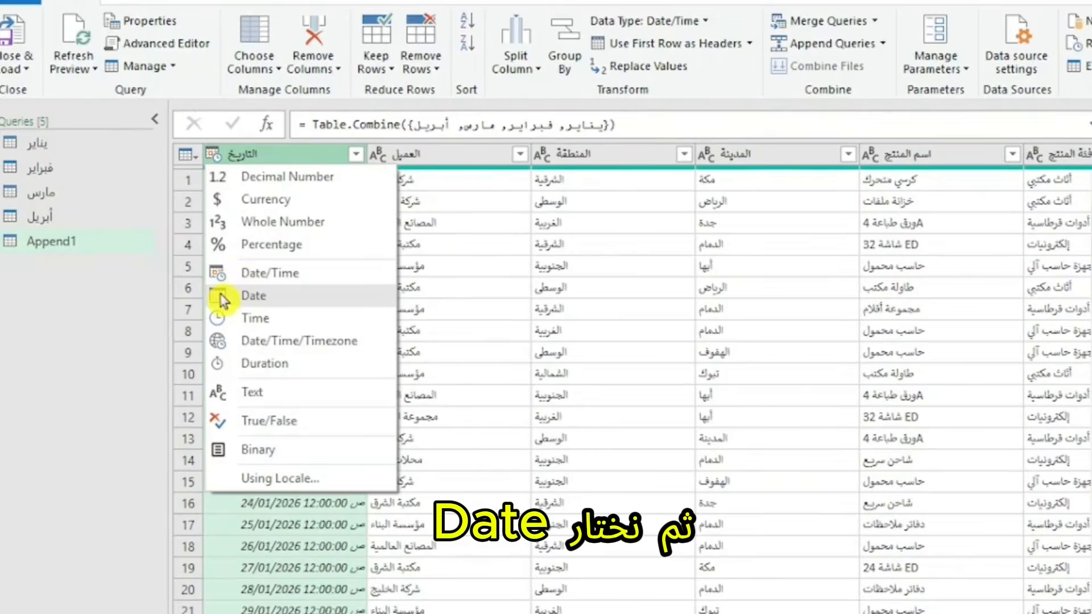
{"action": "left_click", "coordinate": [236, 297]}
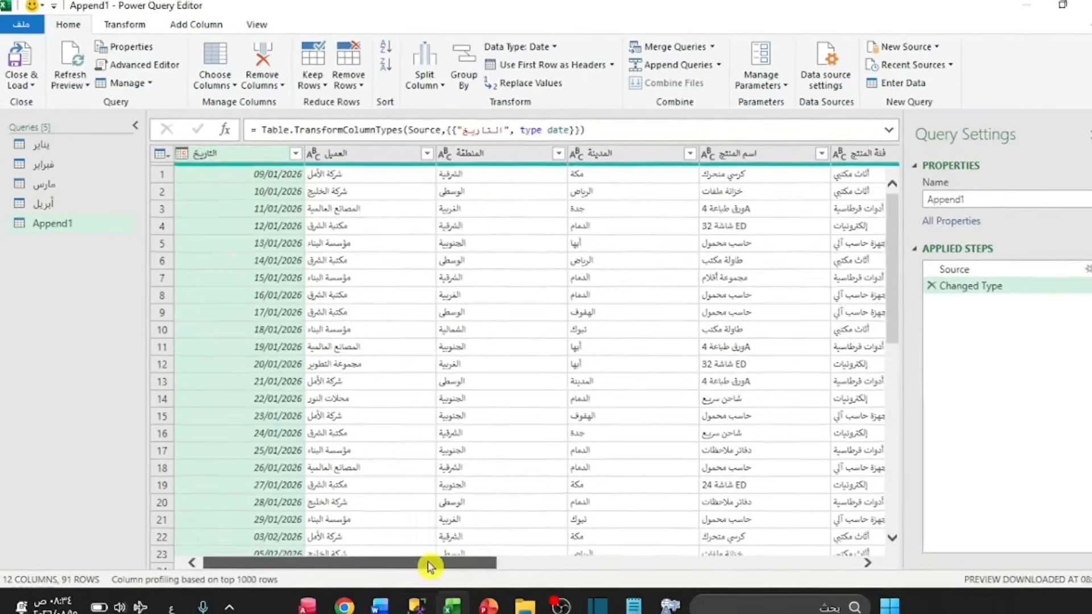
Load the combined query as a table on a new worksheet and close the list of workbook queries
{"action": "left_click_drag", "start_coordinate": [537, 613], "coordinate": [603, 613]}
{"action": "left_click_drag", "start_coordinate": [482, 561], "coordinate": [605, 205]}
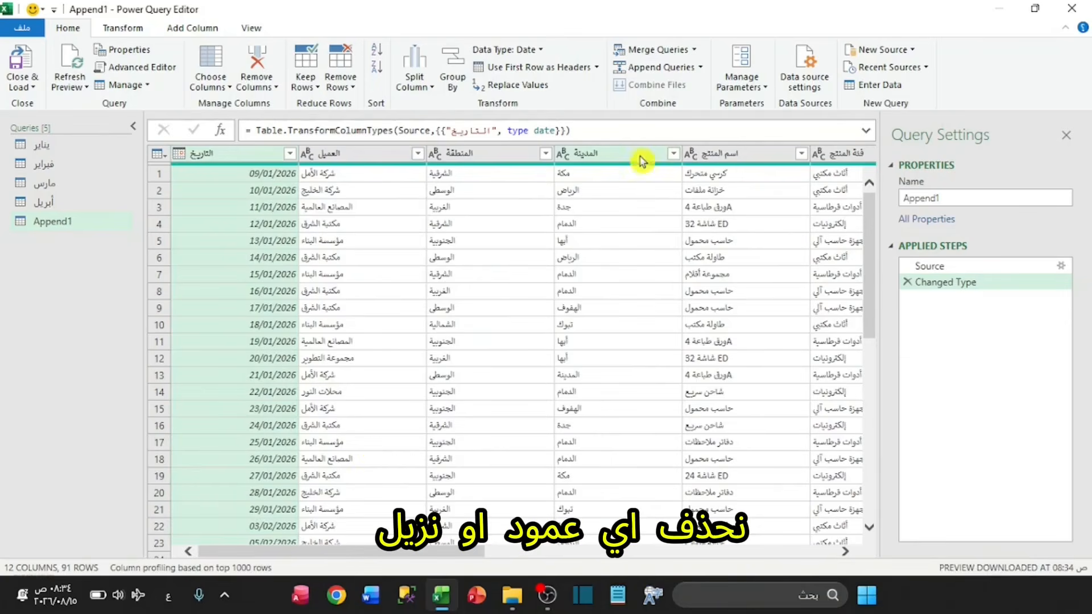
{"action": "scroll", "coordinate": [517, 195], "scroll_direction": "down", "scroll_amount": 6}
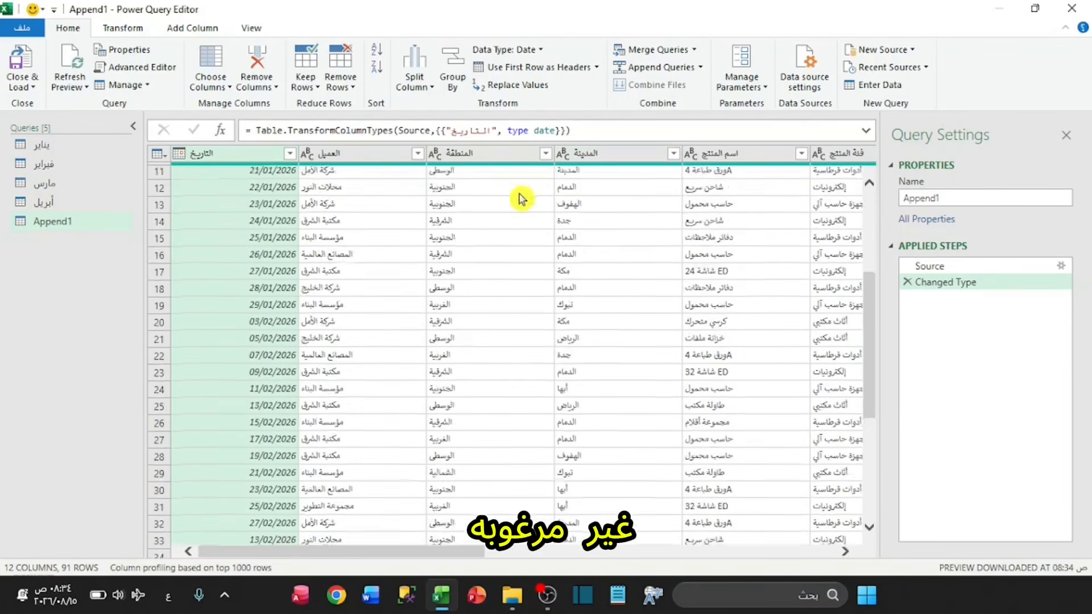
{"action": "scroll", "coordinate": [515, 194], "scroll_direction": "up", "scroll_amount": 6}
{"action": "left_click", "coordinate": [19, 88]}
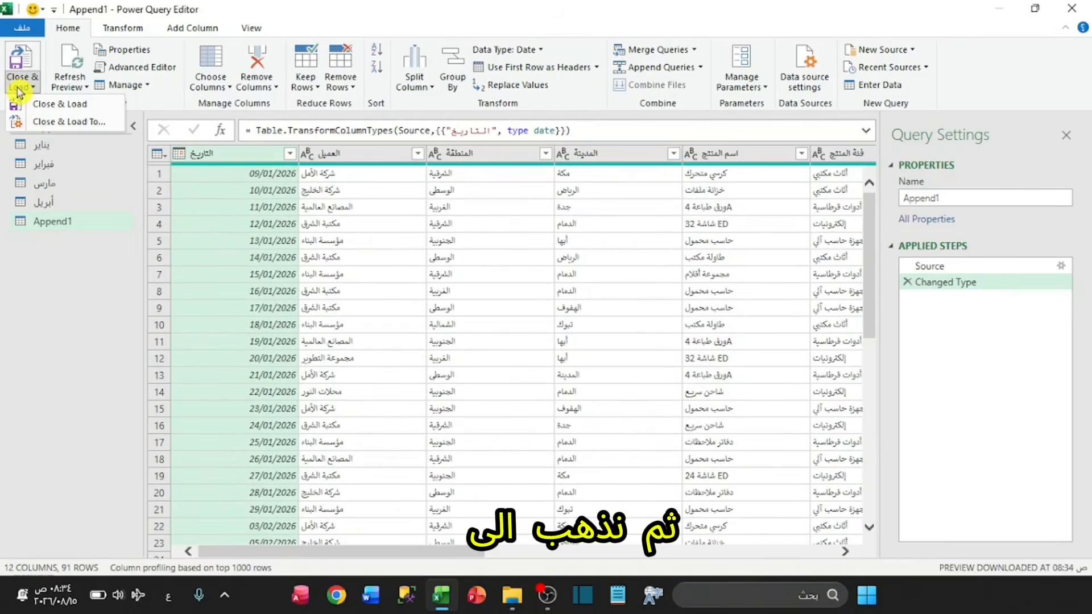
{"action": "left_click", "coordinate": [33, 124]}
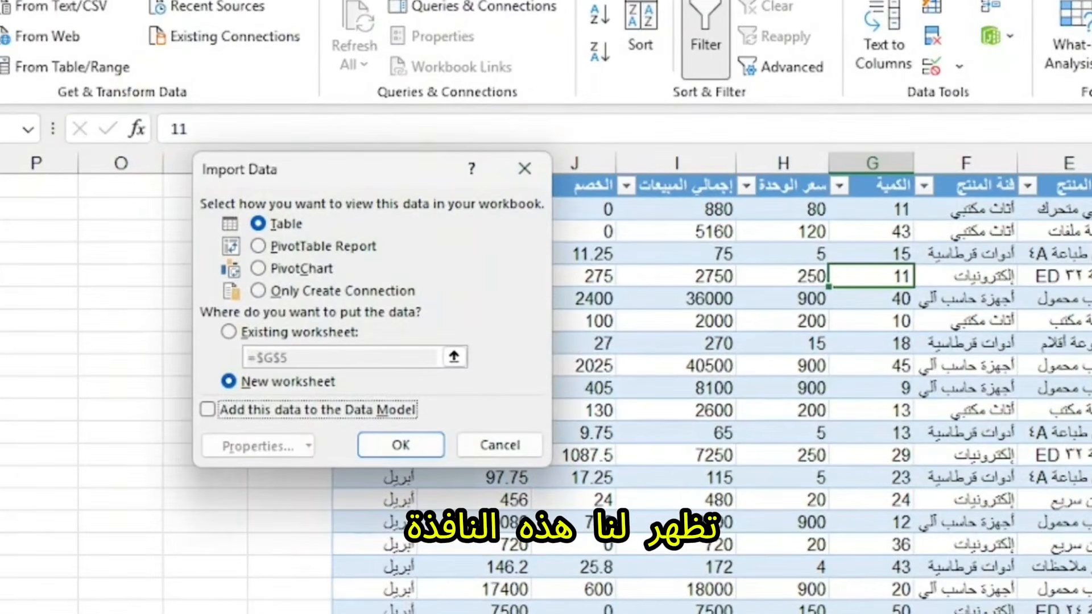
{"action": "left_click", "coordinate": [239, 385]}
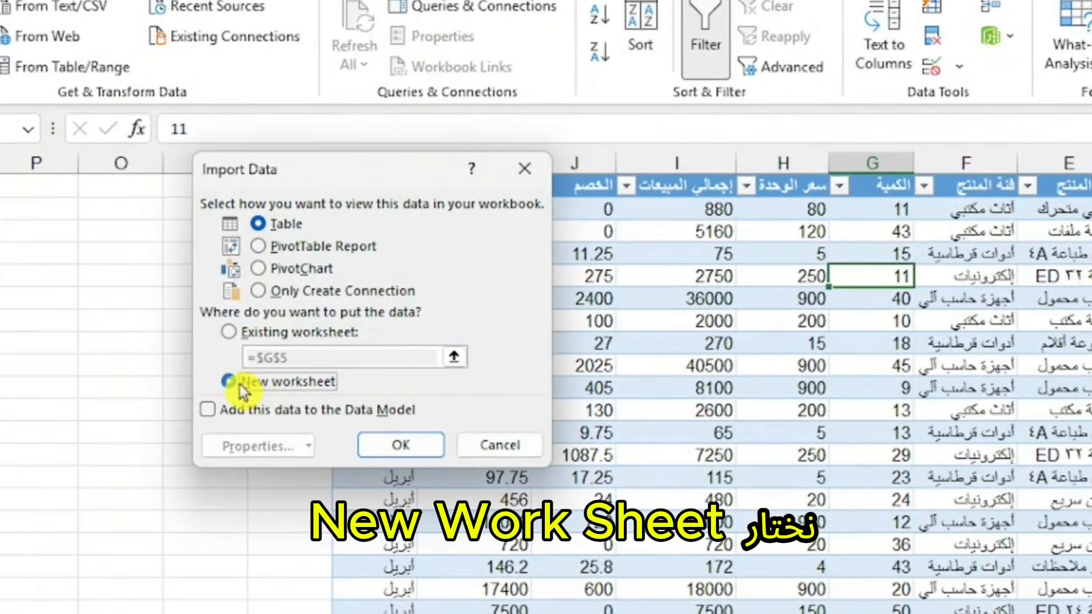
{"action": "left_click", "coordinate": [425, 450]}
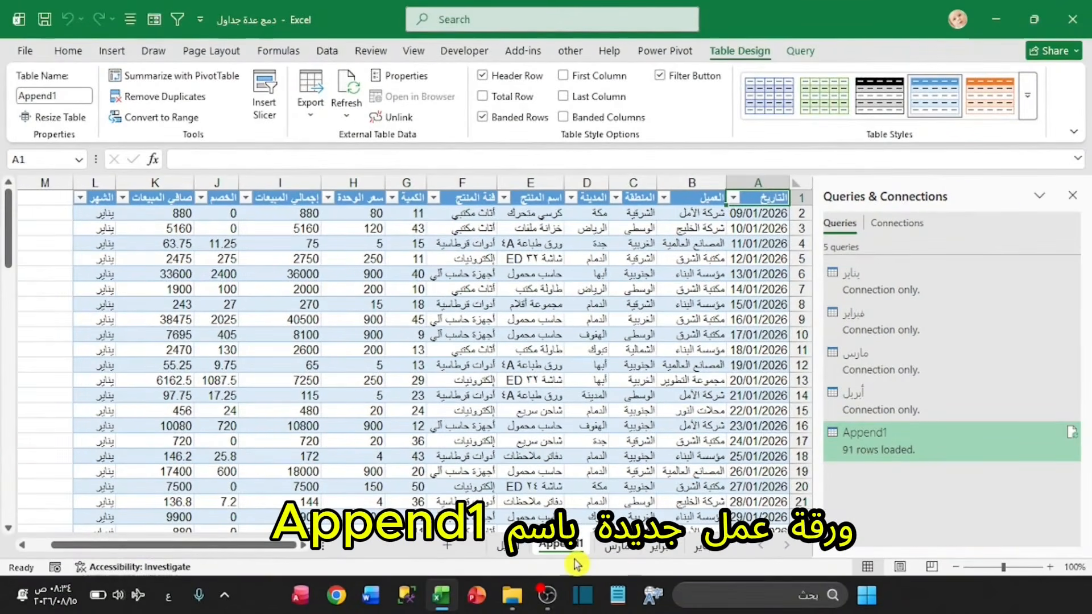
{"action": "left_click", "coordinate": [1073, 196]}
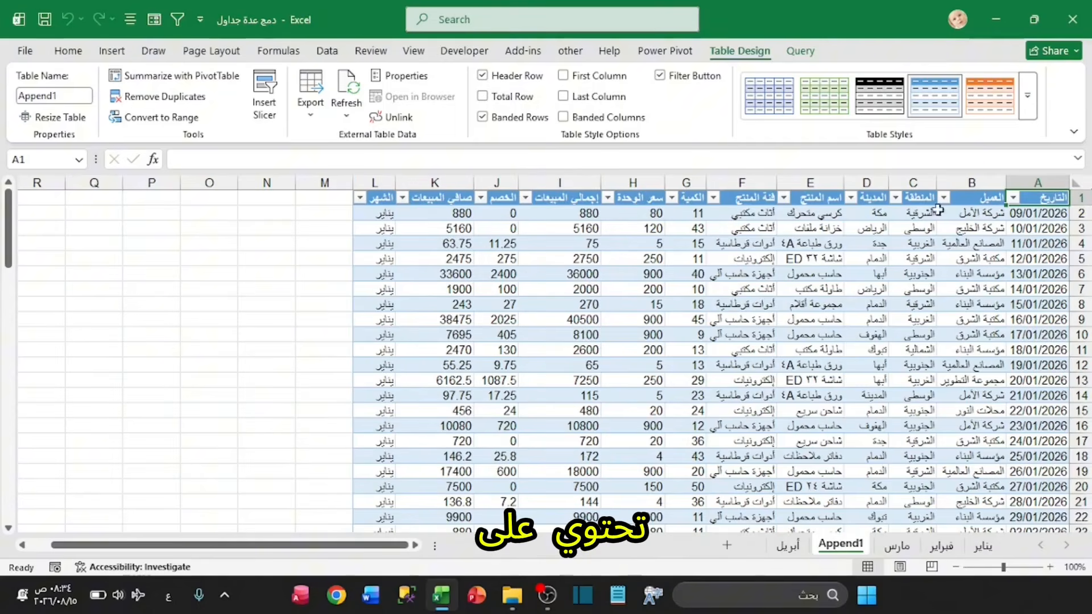
Look through the loaded combined table's rows and check the months in the الشهر column
{"action": "scroll", "coordinate": [783, 245], "scroll_direction": "down", "scroll_amount": 18}
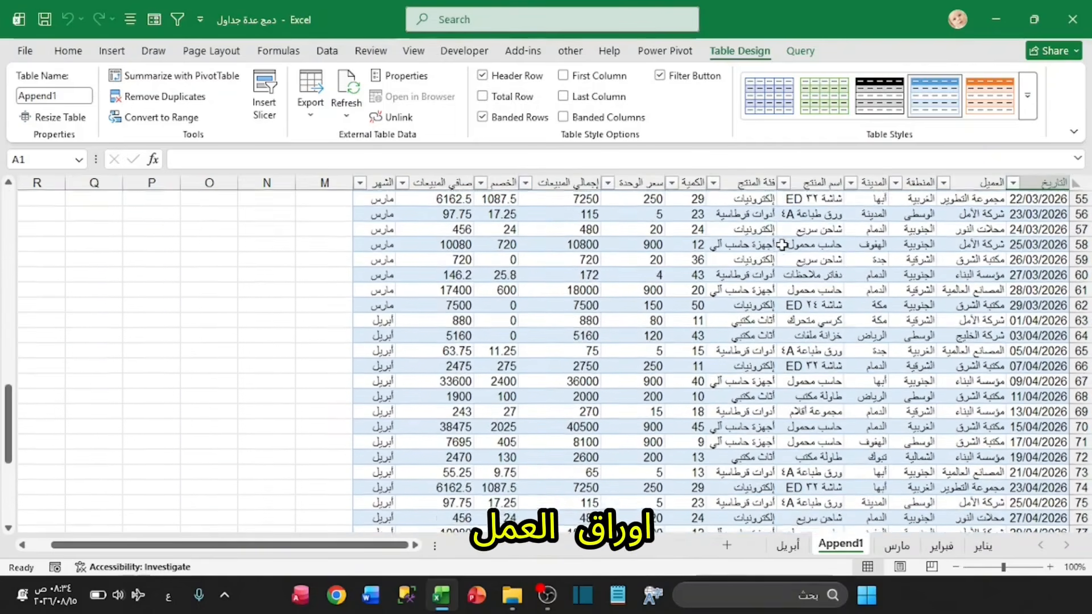
{"action": "scroll", "coordinate": [782, 245], "scroll_direction": "down", "scroll_amount": 10}
{"action": "scroll", "coordinate": [400, 223], "scroll_direction": "up", "scroll_amount": 20}
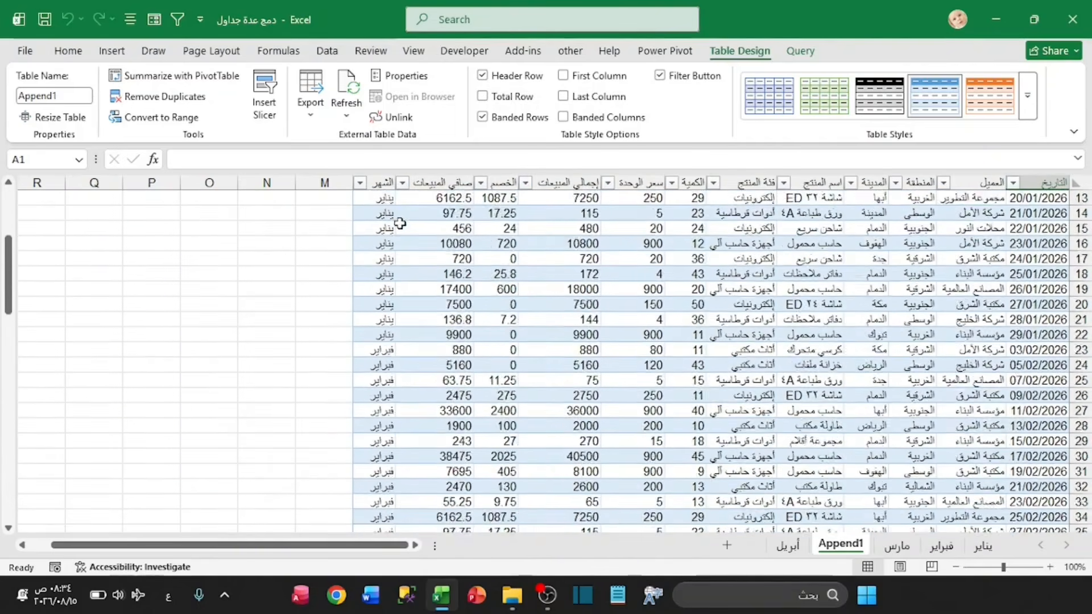
{"action": "scroll", "coordinate": [400, 223], "scroll_direction": "down", "scroll_amount": 15}
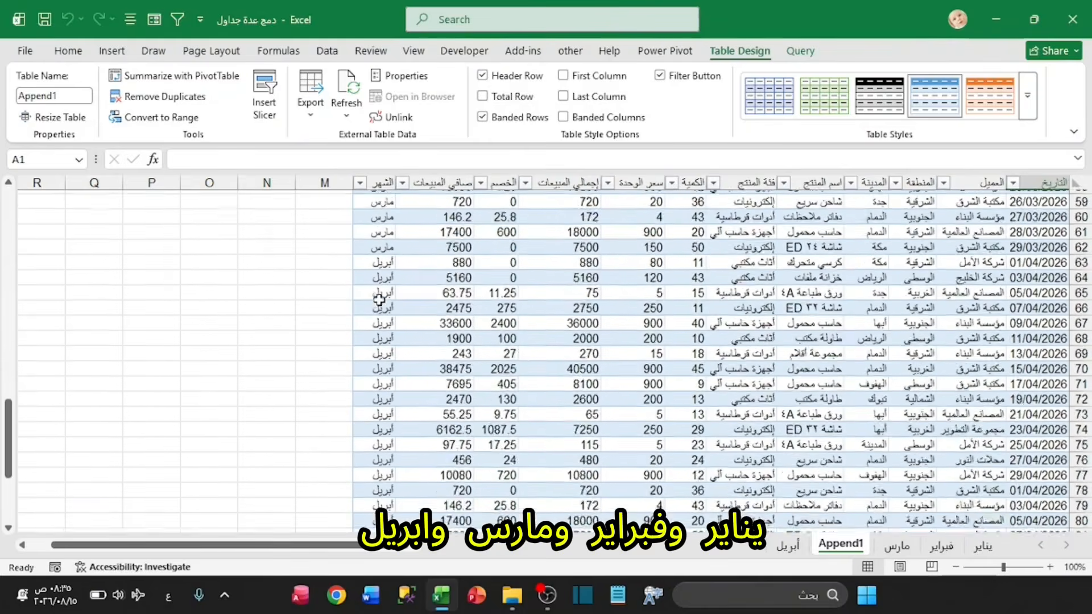
{"action": "scroll", "coordinate": [380, 299], "scroll_direction": "down", "scroll_amount": 6}
{"action": "scroll", "coordinate": [380, 299], "scroll_direction": "up", "scroll_amount": 4}
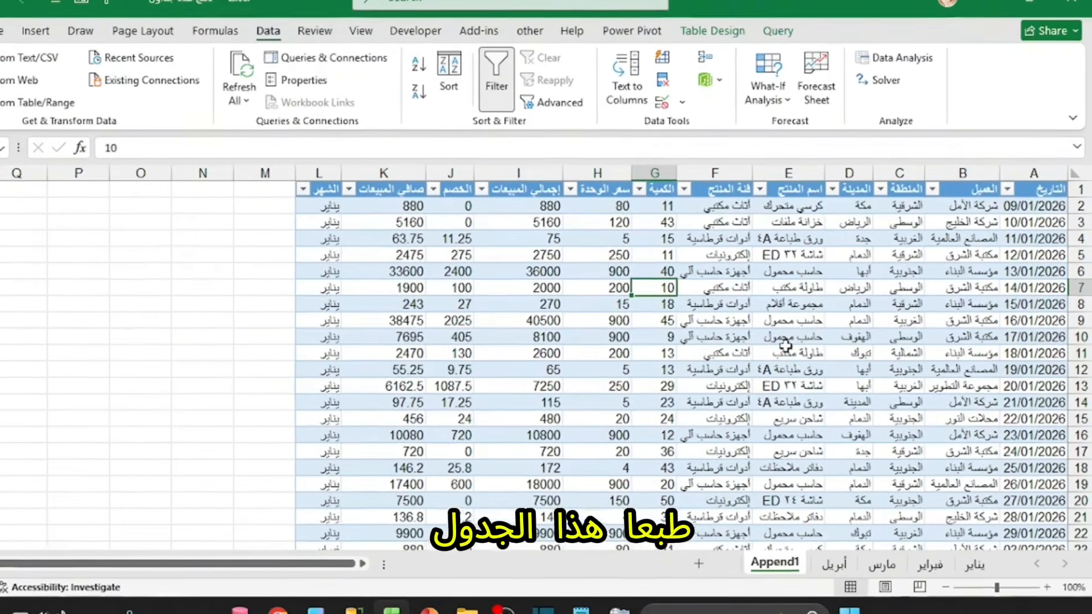
Look over the يناير, مارس and أبريل source sheets and compare them with the combined table on the Append1 sheet
{"action": "left_click", "coordinate": [785, 348]}
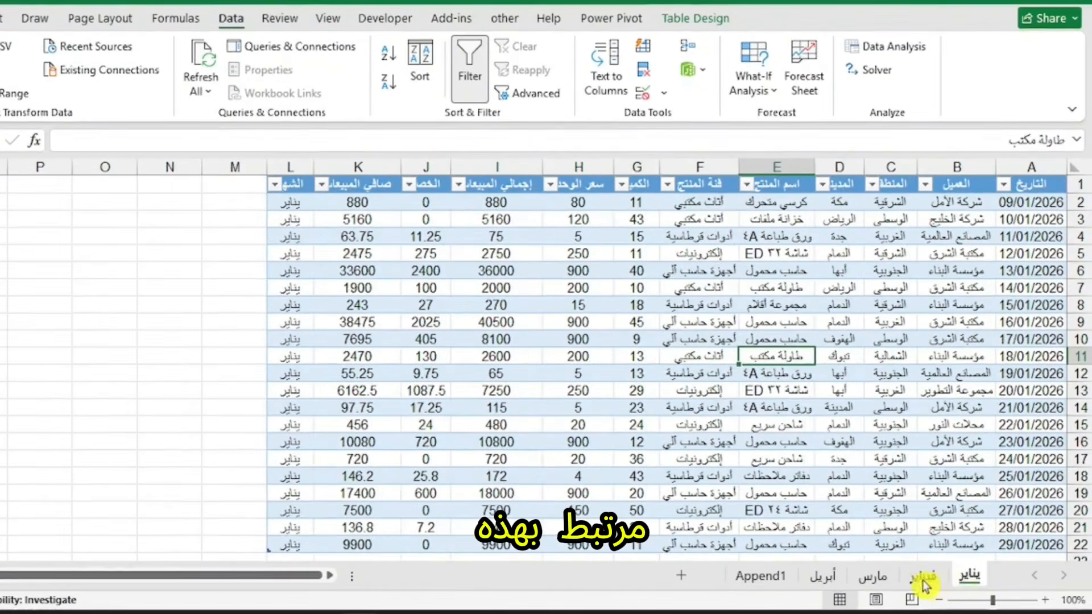
{"action": "left_click", "coordinate": [873, 577]}
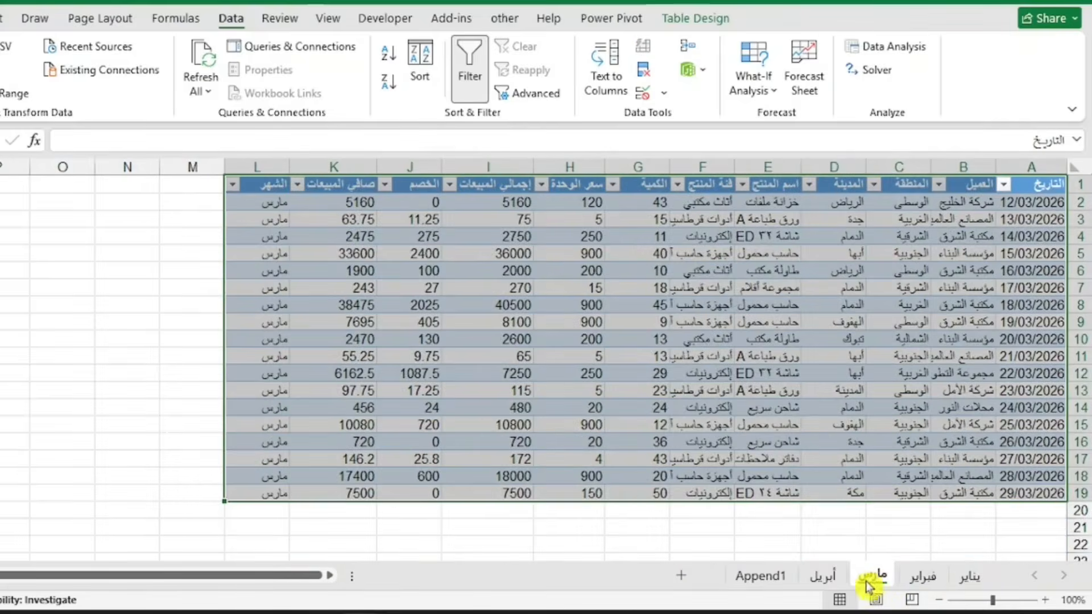
{"action": "left_click", "coordinate": [836, 579]}
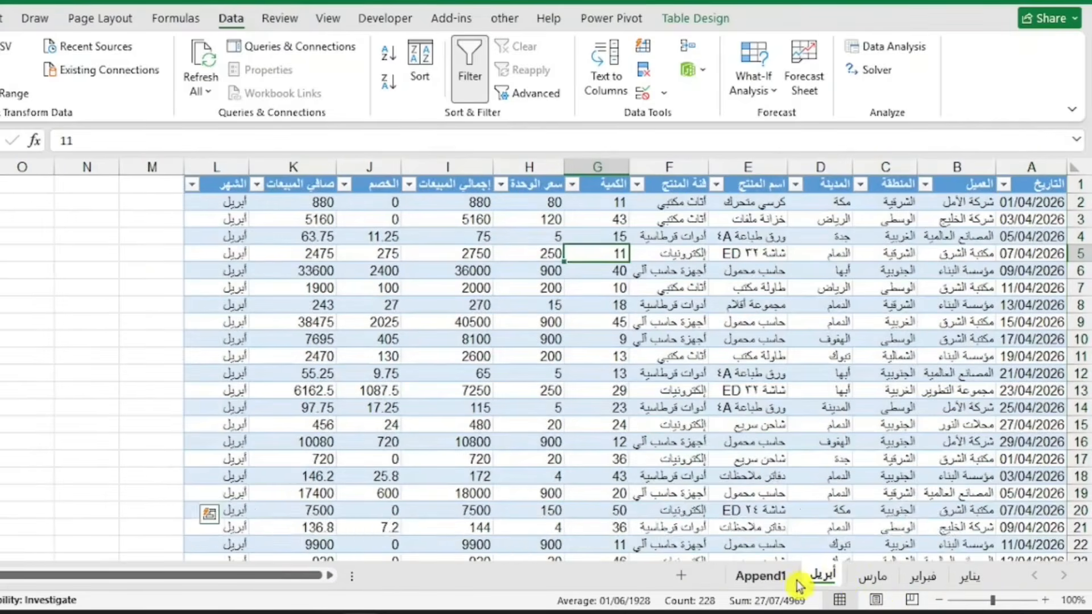
{"action": "left_click", "coordinate": [874, 577]}
{"action": "left_click", "coordinate": [964, 577]}
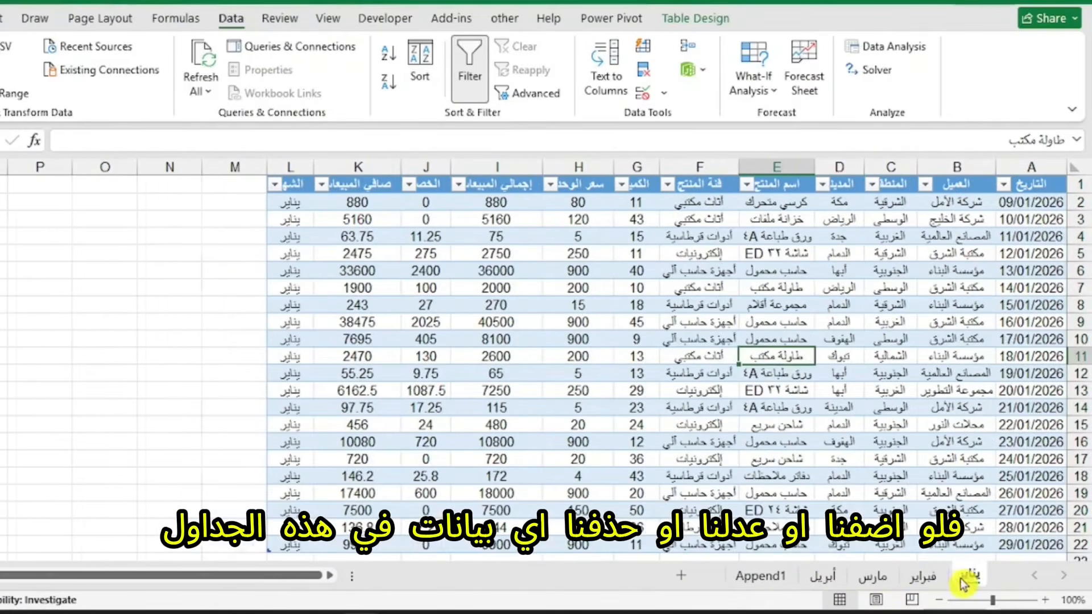
{"action": "left_click", "coordinate": [788, 575]}
{"action": "left_click", "coordinate": [784, 287]}
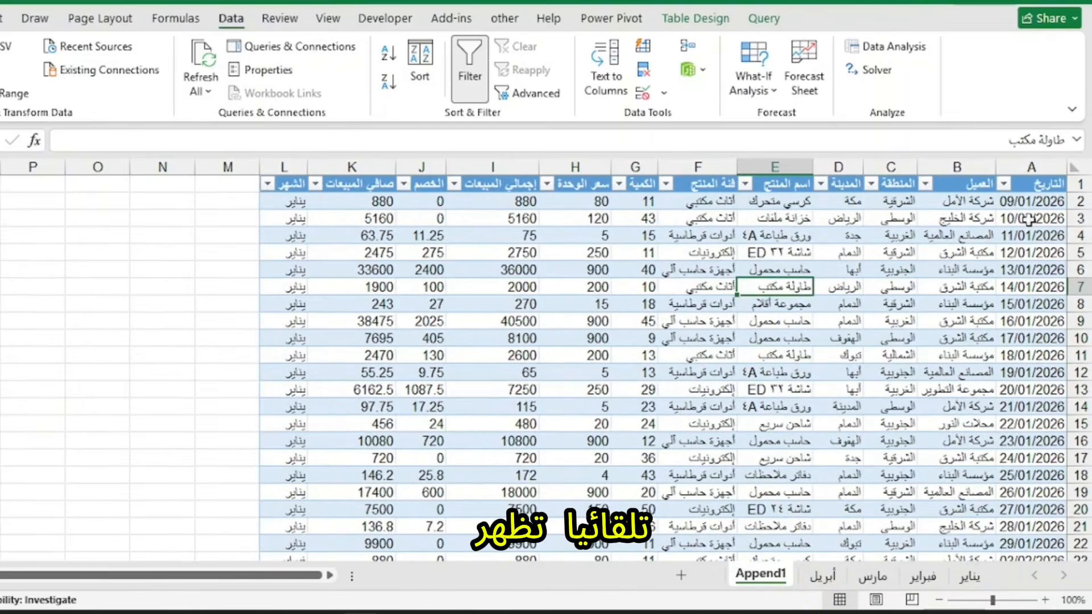
{"action": "left_click_drag", "start_coordinate": [1030, 181], "coordinate": [233, 181]}
{"action": "left_click", "coordinate": [471, 256]}
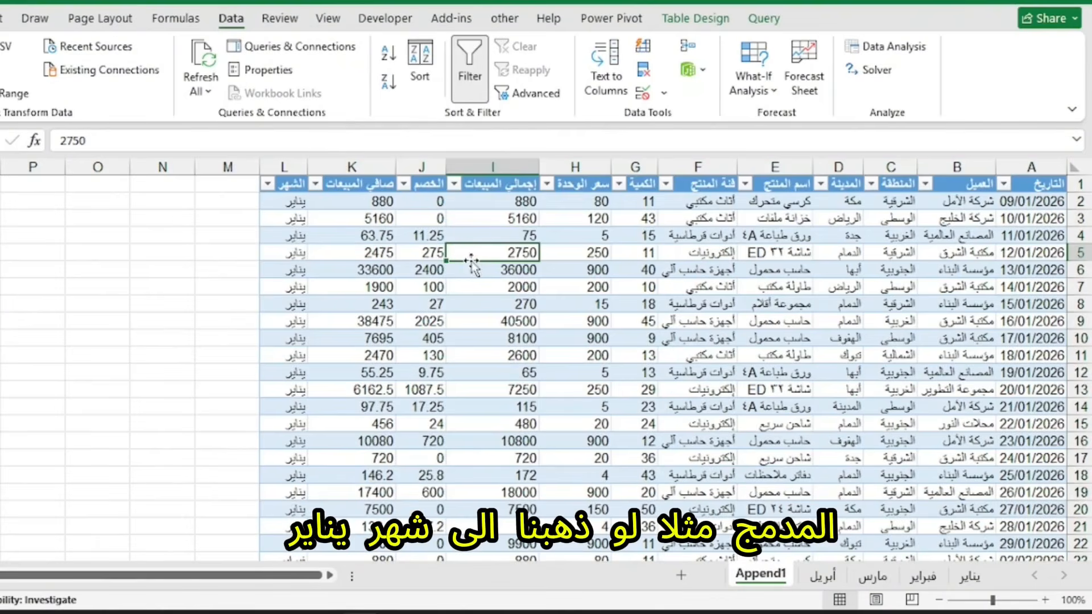
Insert a row above the 17/01/2026 record on the يناير sheet and enter جديد in its العميل column
{"action": "left_click", "coordinate": [961, 576]}
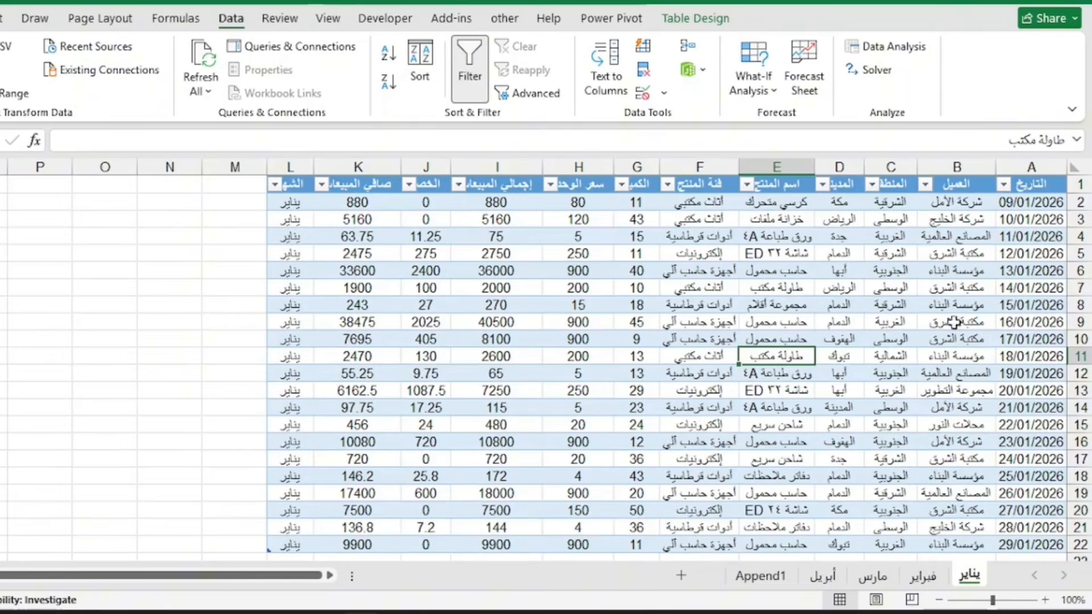
{"action": "left_click", "coordinate": [1079, 339]}
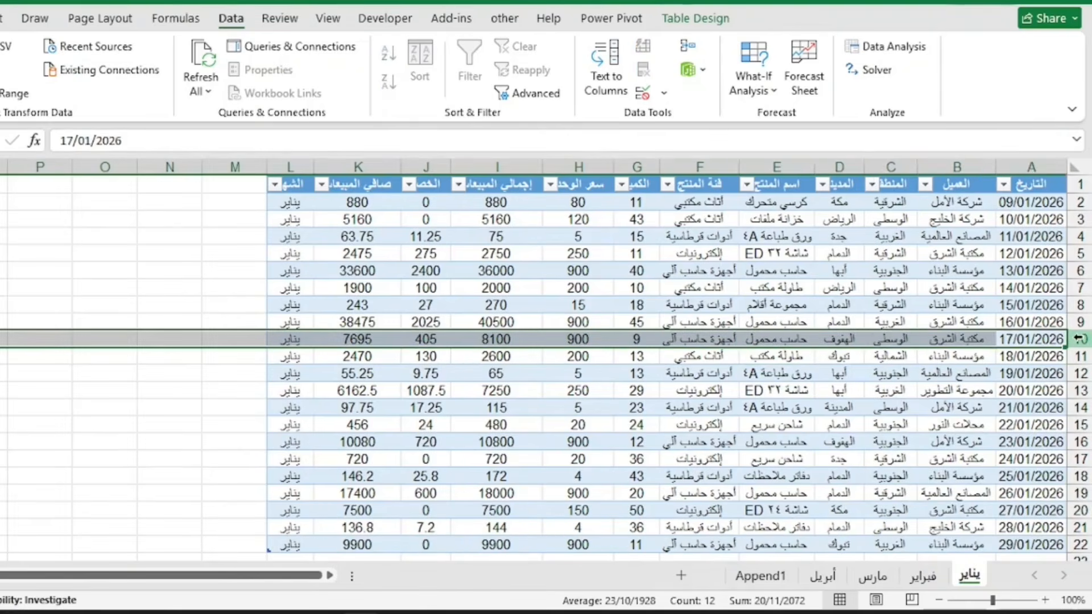
{"action": "right_click", "coordinate": [1079, 339]}
{"action": "left_click", "coordinate": [1012, 169]}
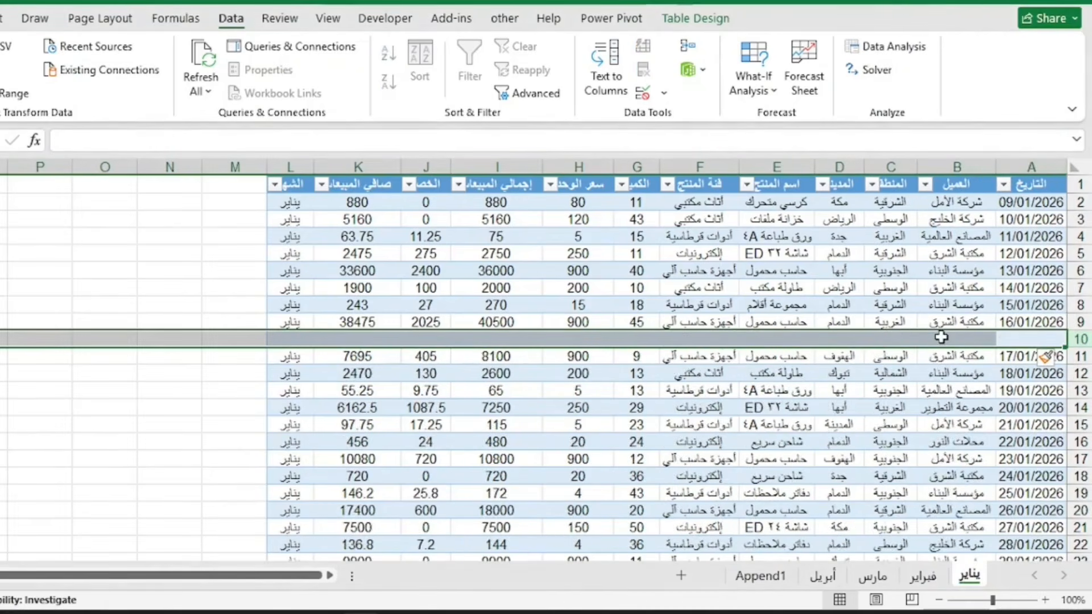
Refresh the combined table on the Append1 sheet and check it for the row added in يناير
{"action": "left_click", "coordinate": [779, 581]}
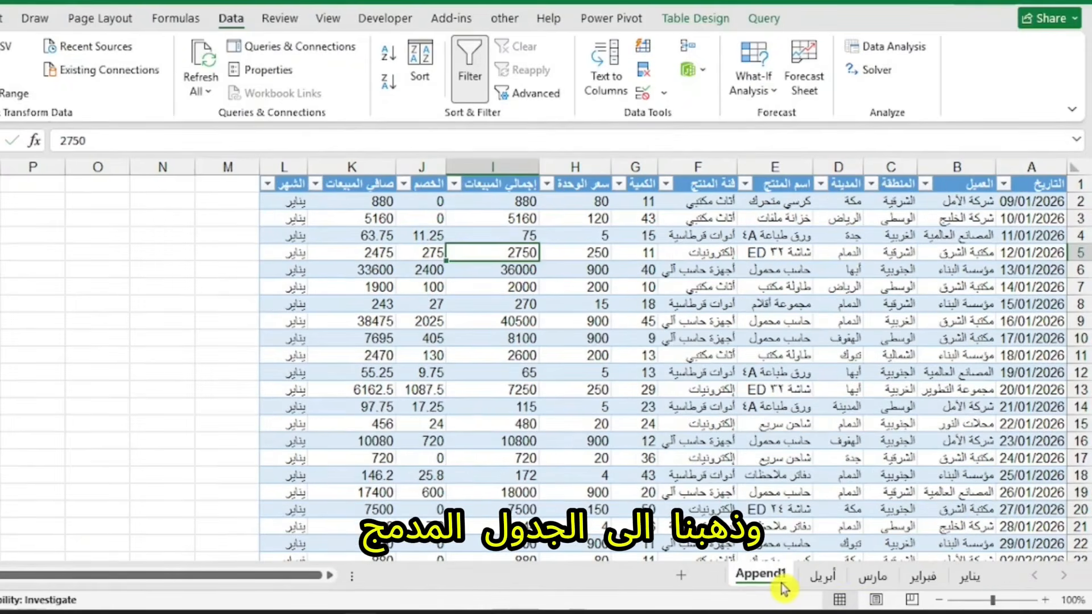
{"action": "right_click", "coordinate": [790, 315]}
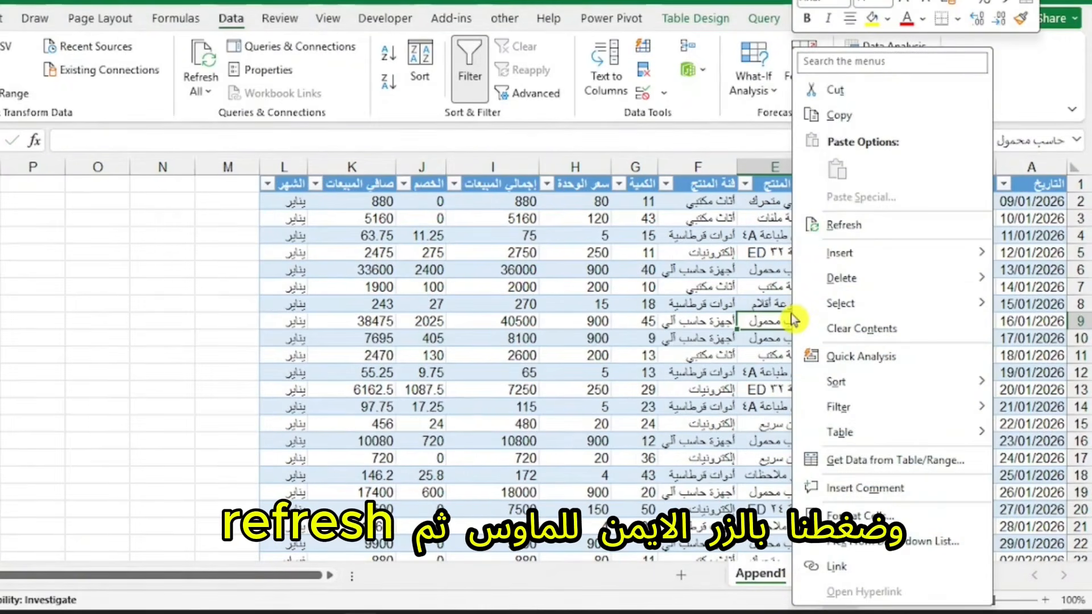
{"action": "left_click", "coordinate": [831, 226]}
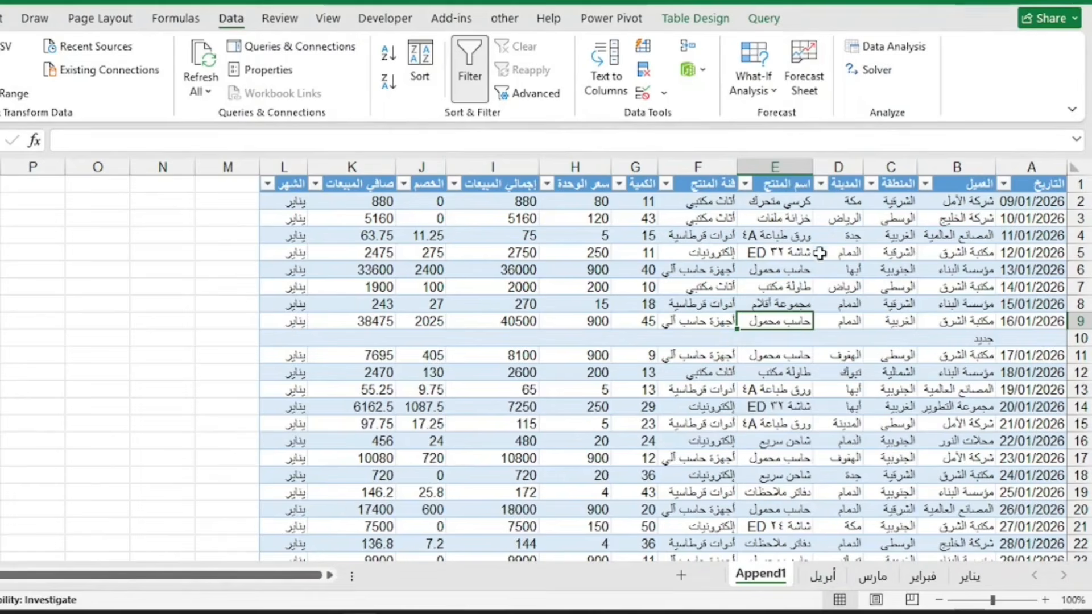
{"action": "left_click", "coordinate": [1077, 338]}
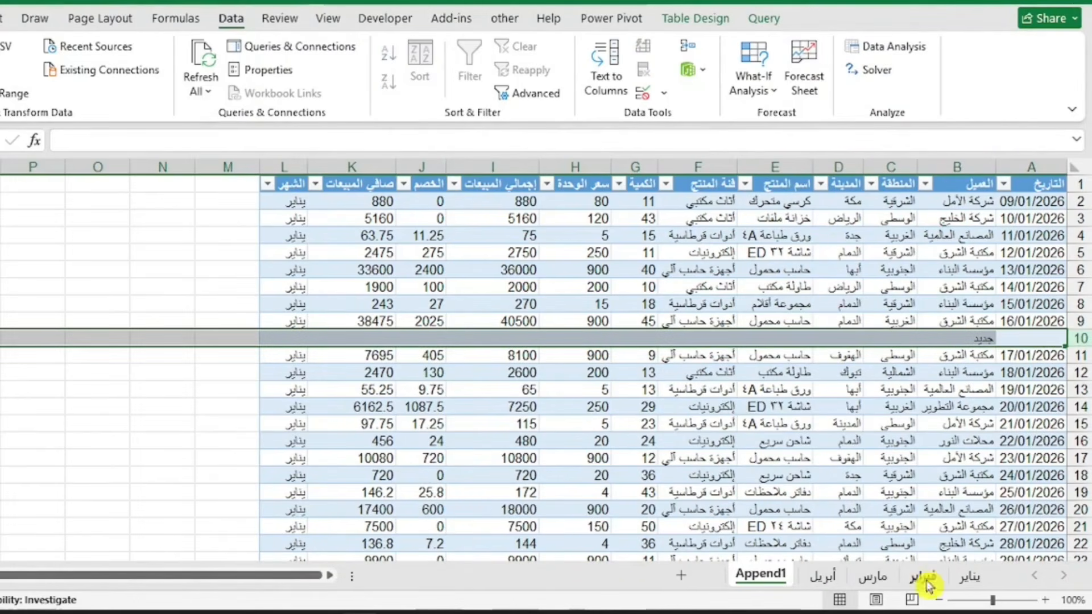
Delete the row containing جديد from the table on the يناير sheet
{"action": "left_click", "coordinate": [967, 577]}
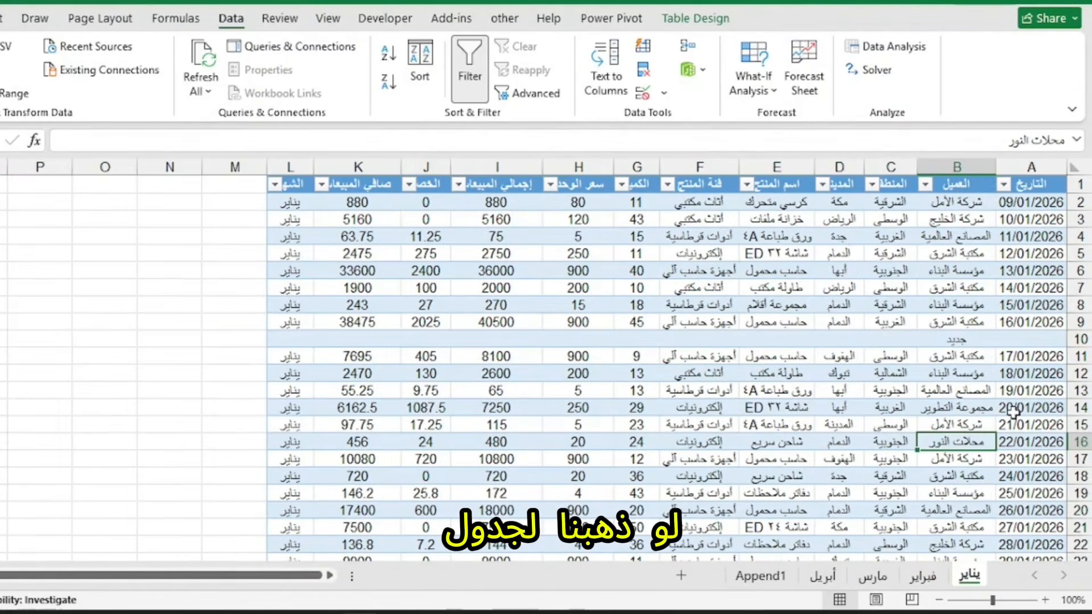
{"action": "left_click", "coordinate": [1067, 339]}
{"action": "right_click", "coordinate": [1067, 340]}
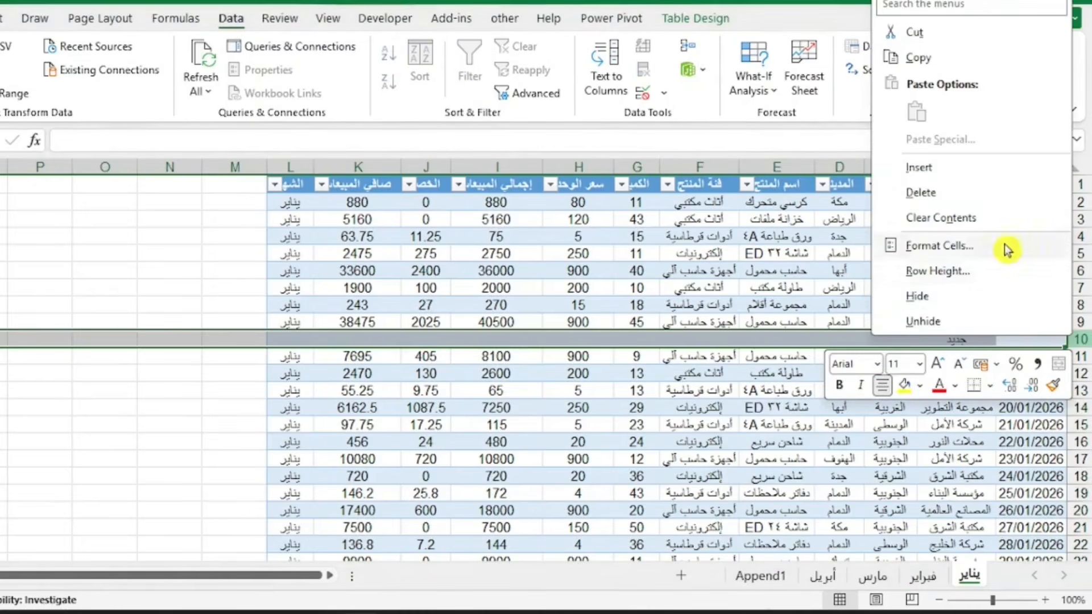
{"action": "left_click", "coordinate": [994, 200]}
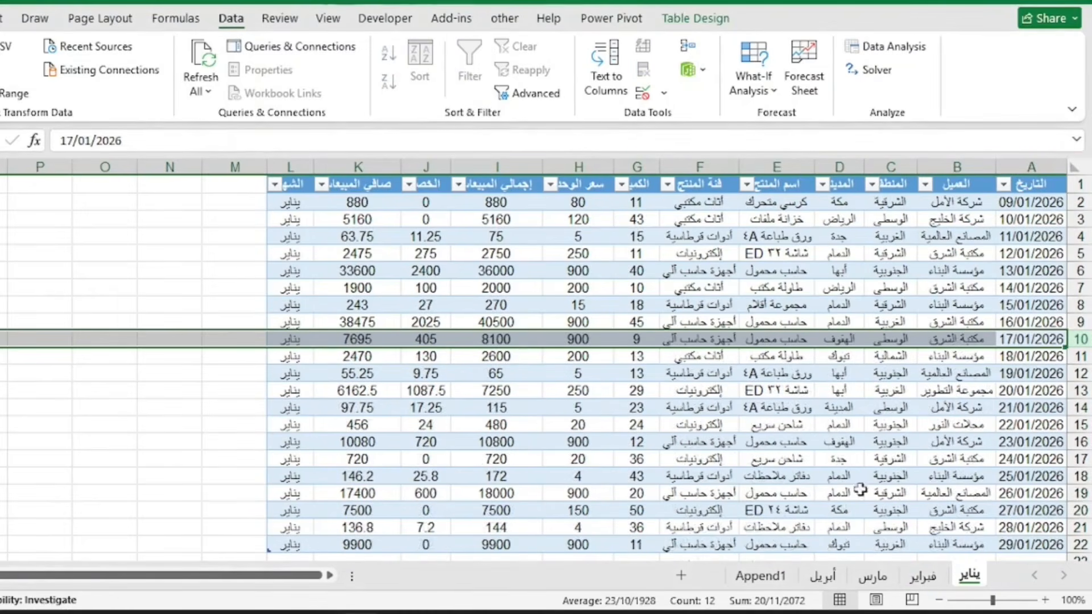
Refresh the combined table on the Append1 sheet after the row deletion and compare it with the يناير sheet
{"action": "left_click", "coordinate": [782, 576]}
{"action": "left_click", "coordinate": [820, 390]}
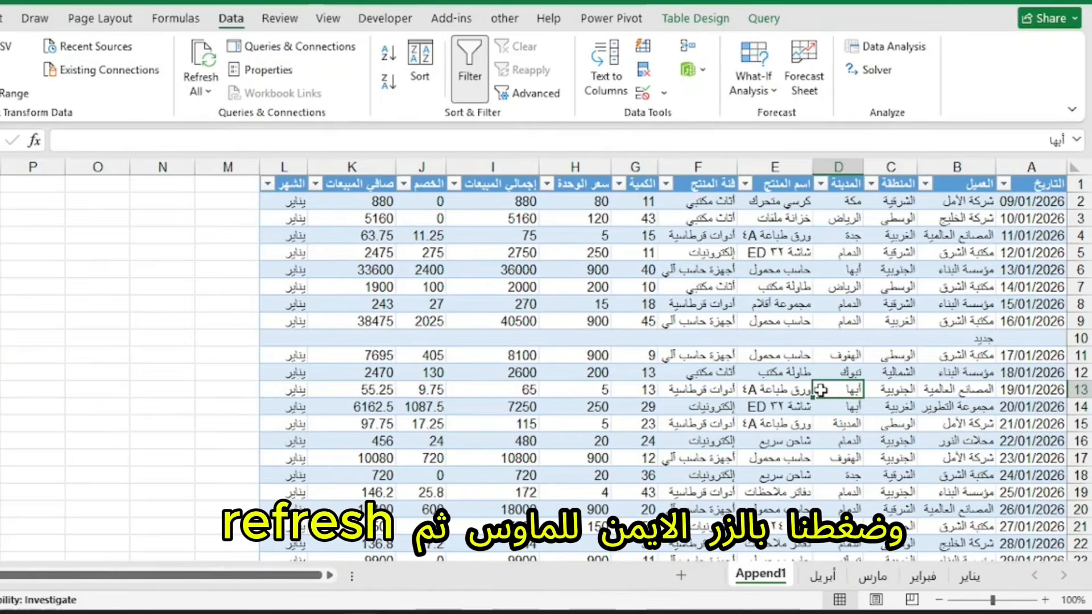
{"action": "right_click", "coordinate": [821, 390]}
{"action": "left_click", "coordinate": [887, 223]}
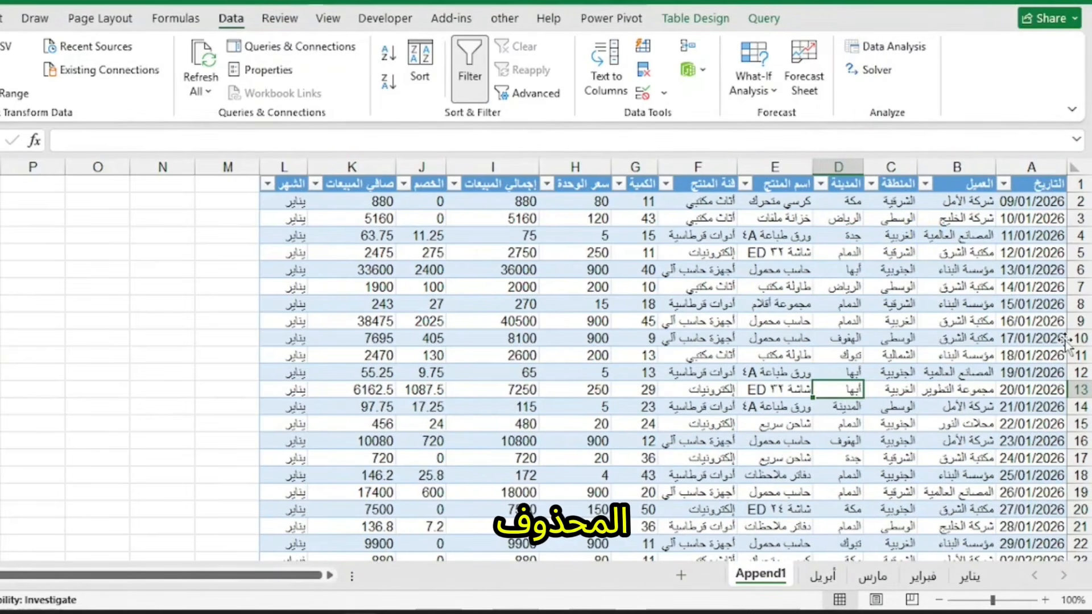
{"action": "left_click", "coordinate": [961, 576]}
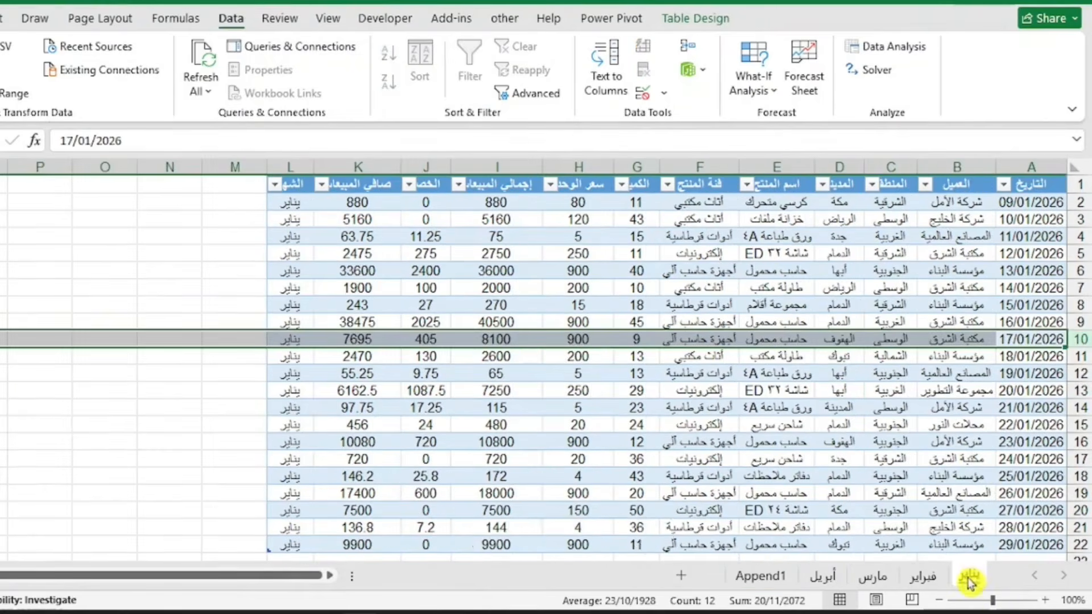
{"action": "left_click", "coordinate": [756, 575]}
{"action": "left_click", "coordinate": [755, 481]}
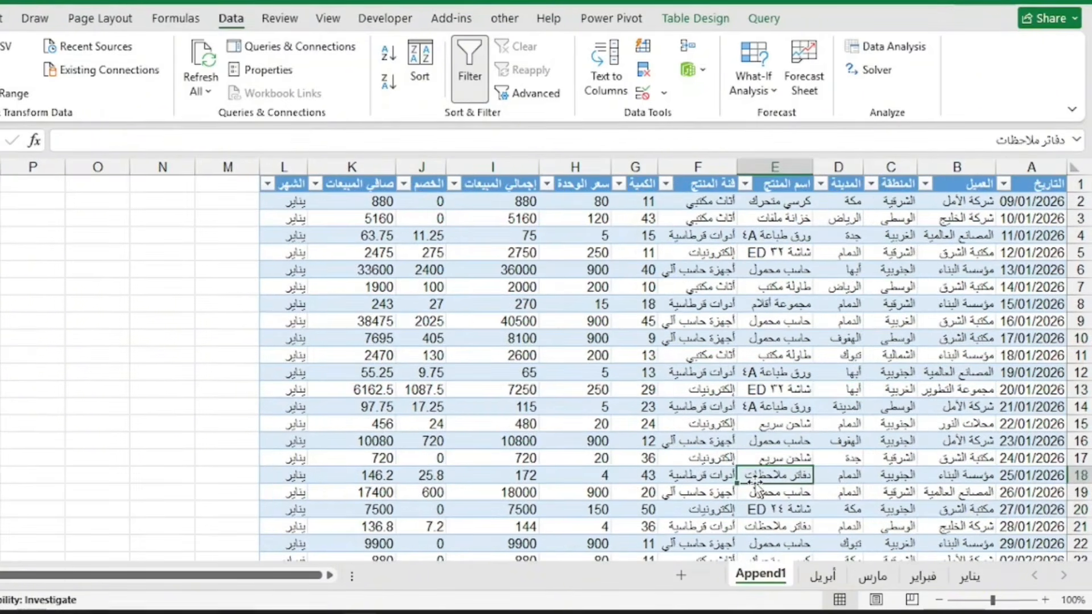